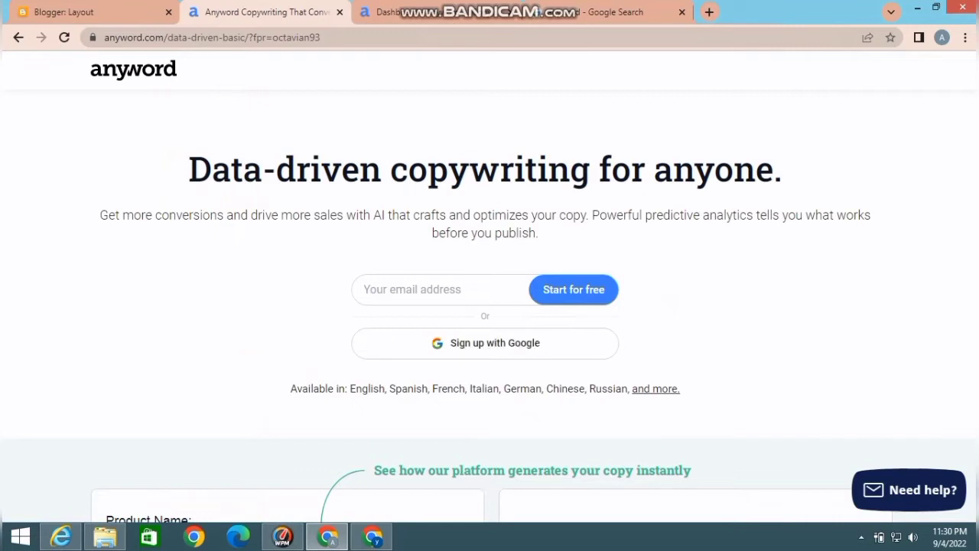
Switch to the Anyword dashboard and start a new blog project in the Blog Wizard.
key("ctrl+Tab")
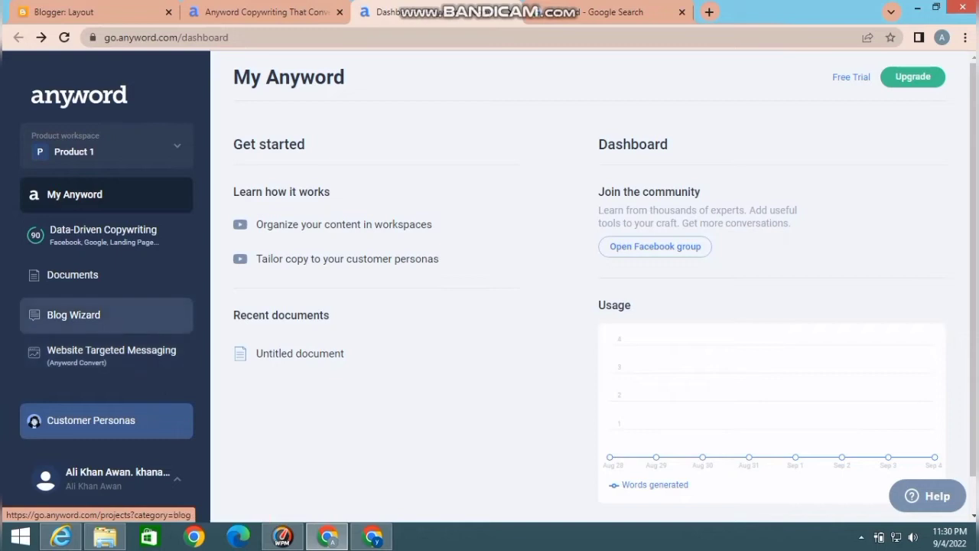
left_click(73, 314)
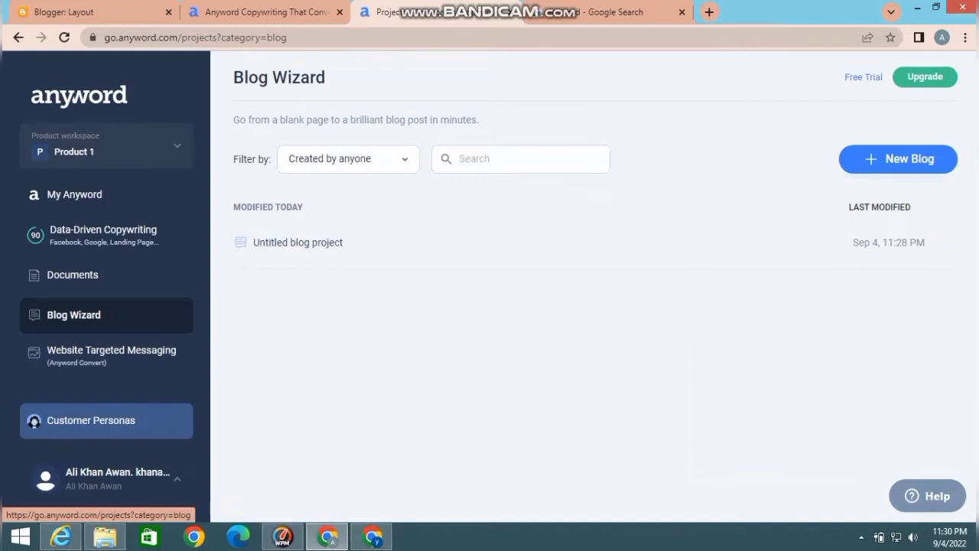
left_click(898, 159)
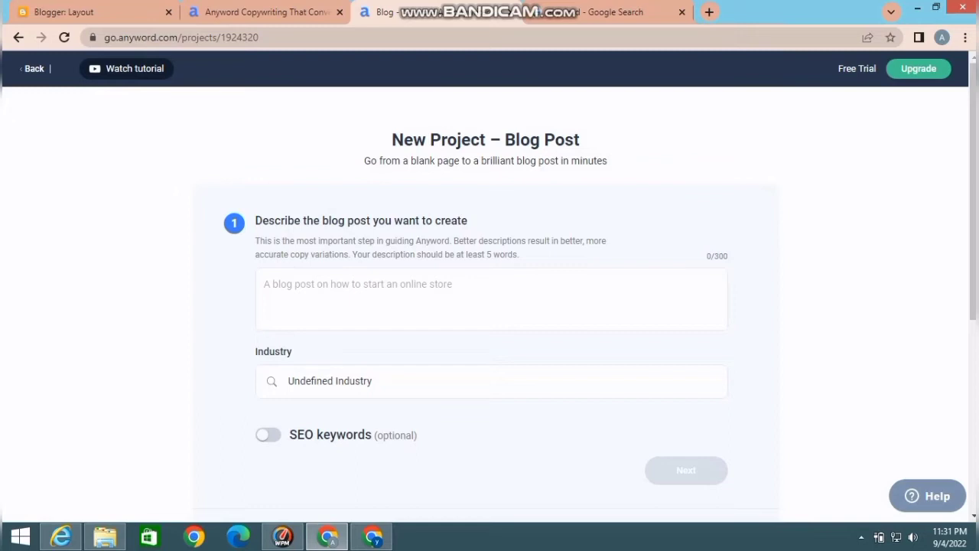
Describe the blog post as "how to make biryani.".
left_click(491, 299)
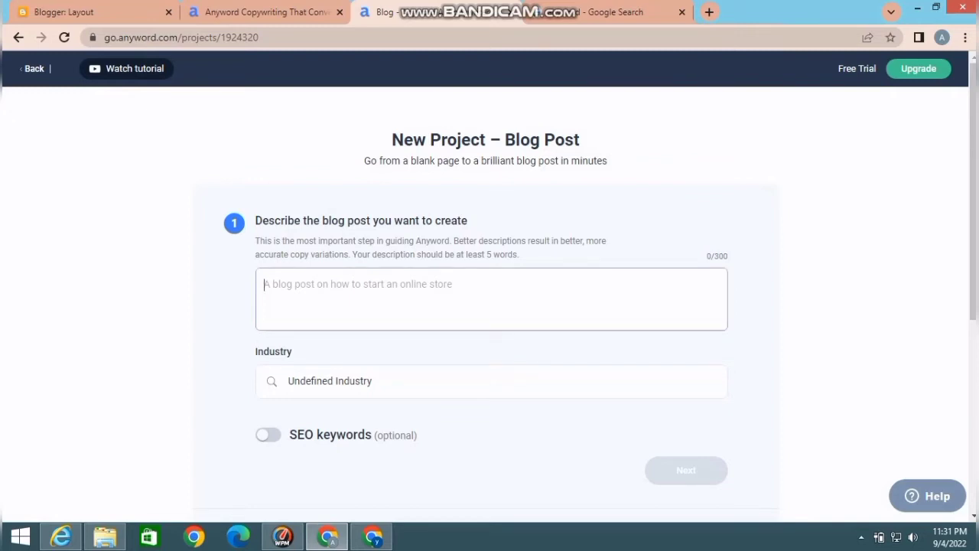
type("how")
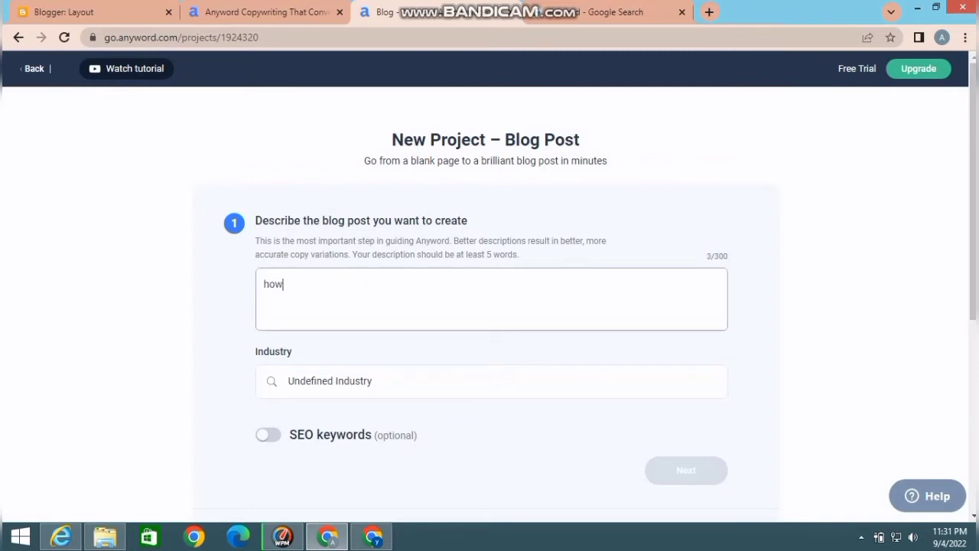
type(" to make birtani")
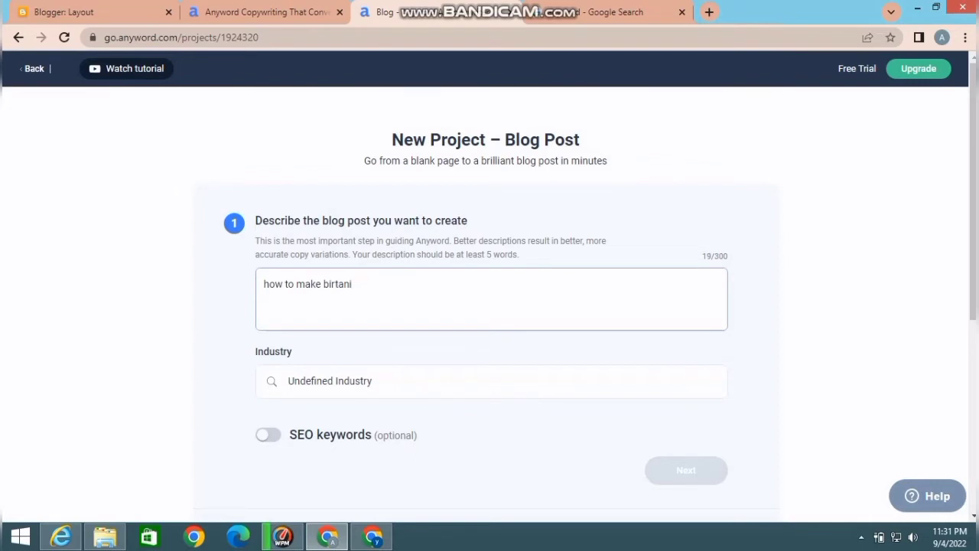
key("BackSpace")
key("BackSpace")
key("BackSpace")
type("yani.")
Set the blog post's industry to Cooking from the suggested matches.
key("Tab")
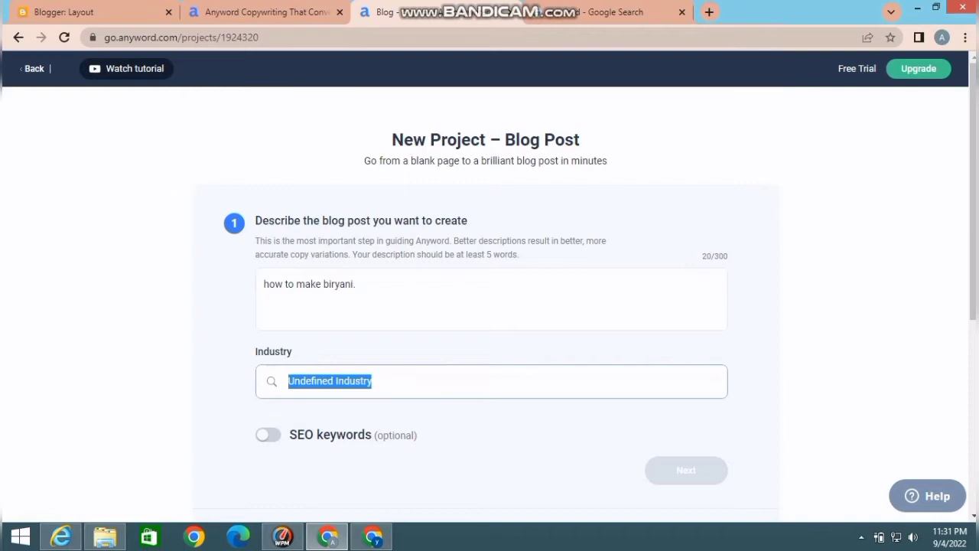
key("BackSpace")
type("coo")
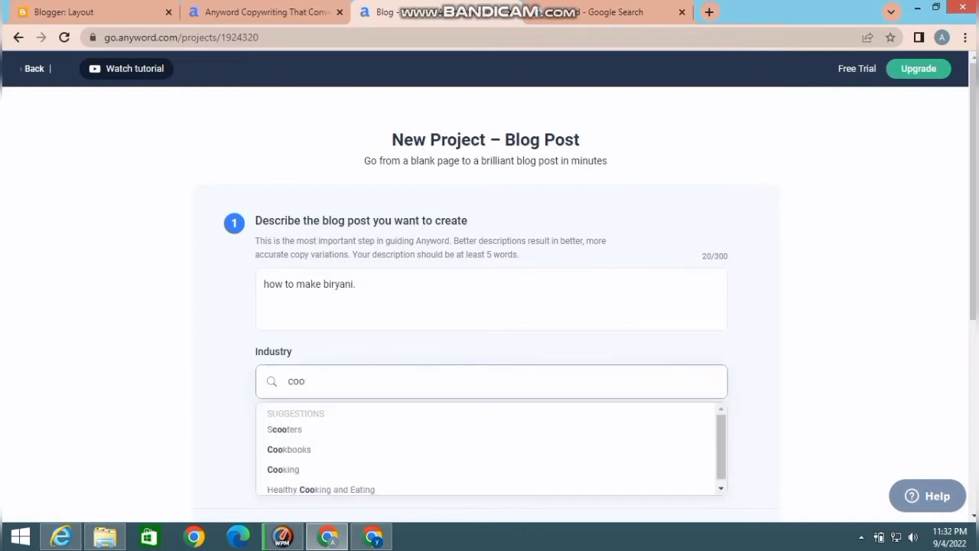
left_click(283, 469)
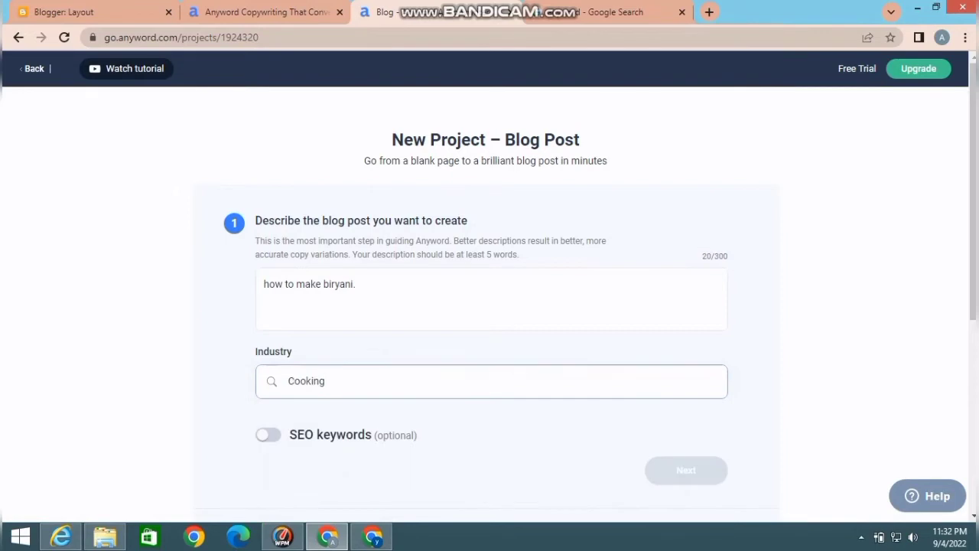
Enable SEO keywords and add "make biryani" and "biryani" as target keywords.
scroll(489, 306, "down", 1)
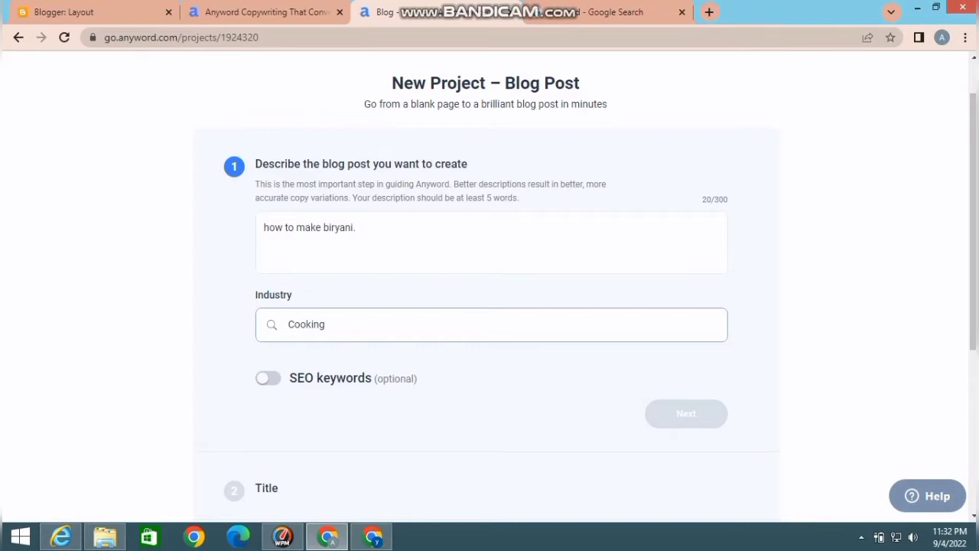
left_click(268, 378)
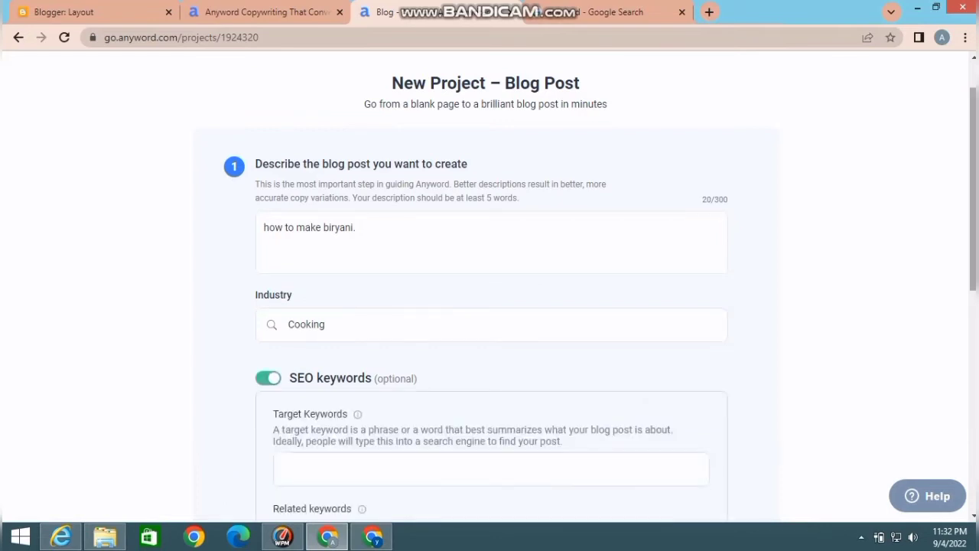
scroll(489, 306, "down", 2)
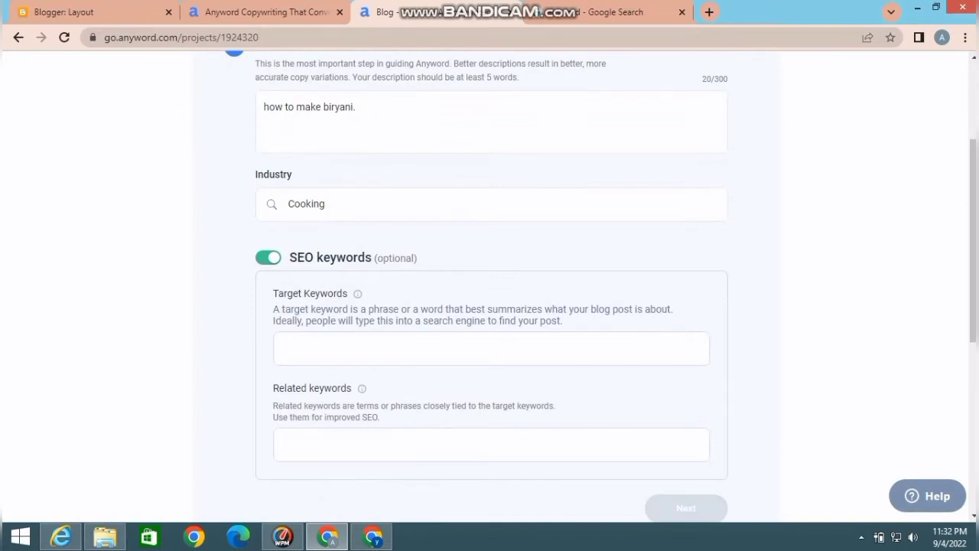
left_click(281, 349)
type("make biryani")
key("Return")
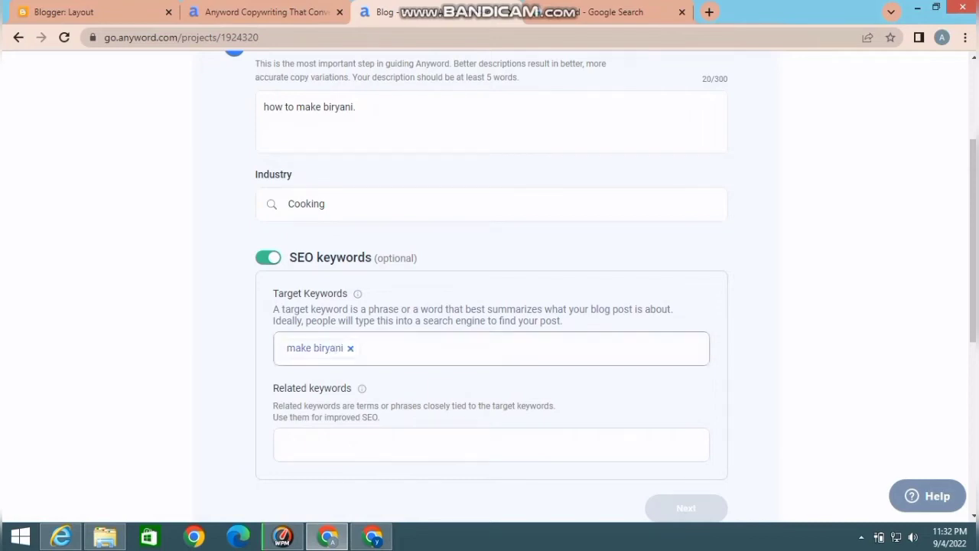
type("b")
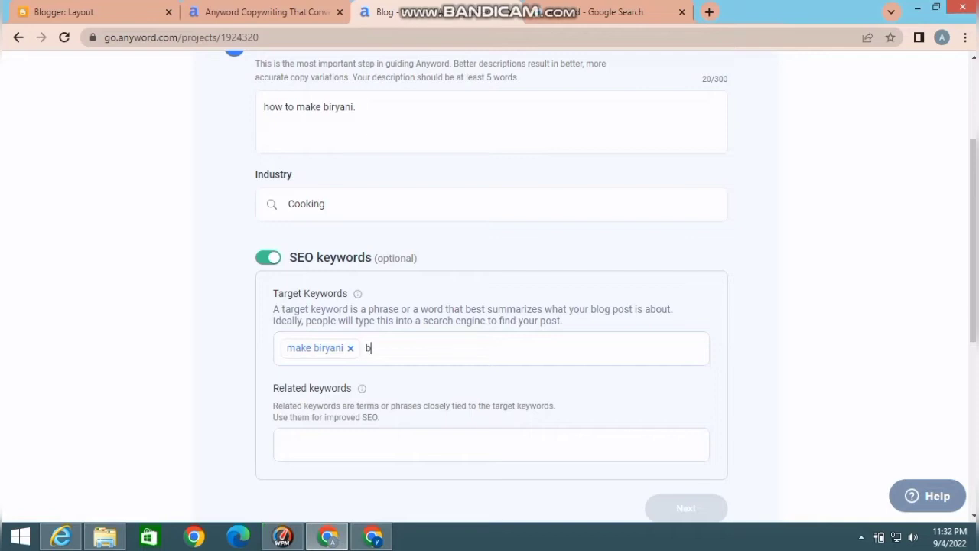
type("iryani")
key("Return")
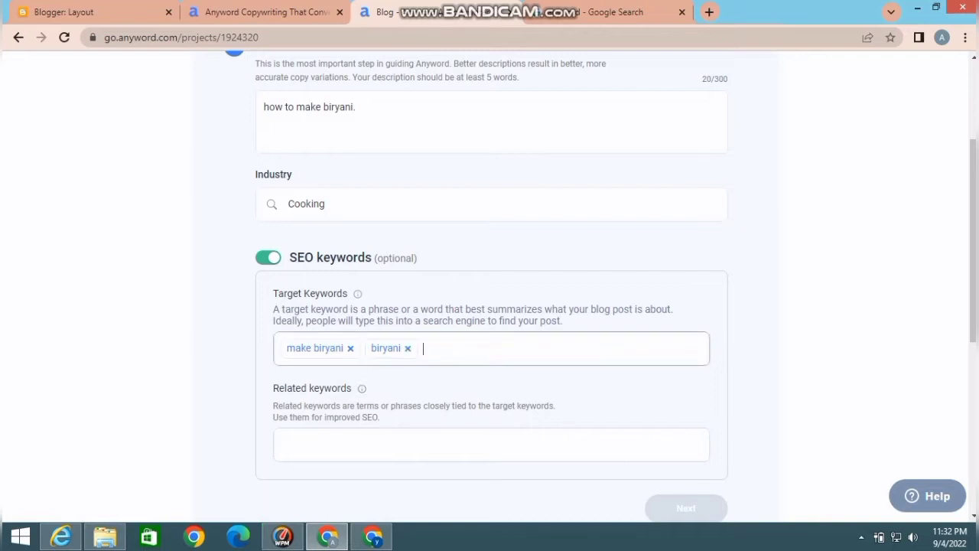
Add "biryani" as a related keyword for the blog post.
left_click(492, 444)
type("biryani")
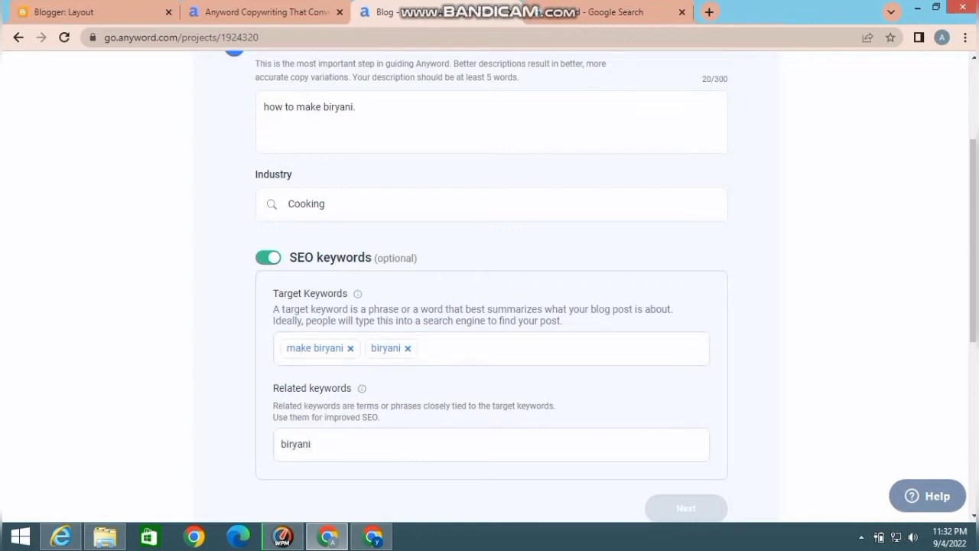
key("BackSpace")
key("BackSpace")
key("BackSpace")
key("BackSpace")
key("BackSpace")
type("ryani")
key("Return")
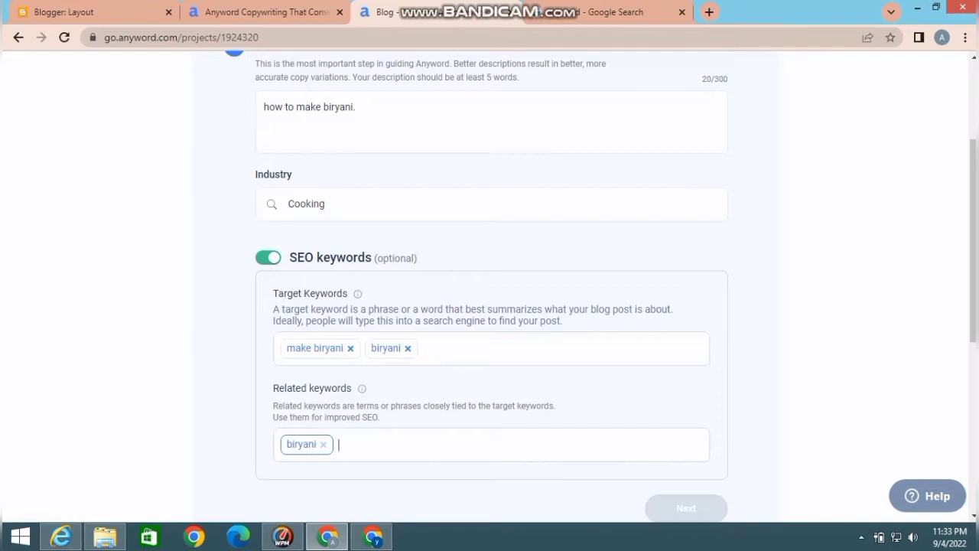
left_click(339, 444)
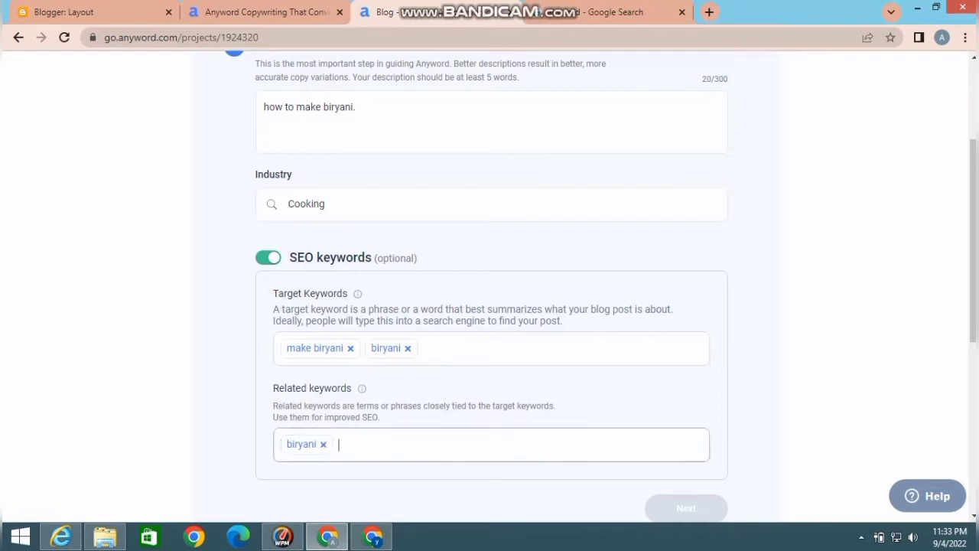
Extend the blog post description to "how to make biryani 2022", ending it with a period.
scroll(338, 444, "down", 3)
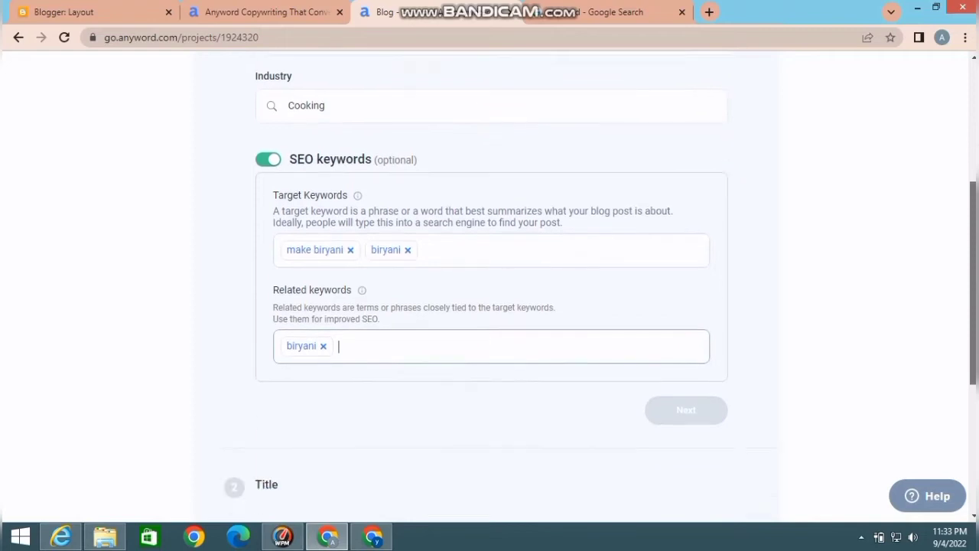
scroll(489, 306, "down", 2)
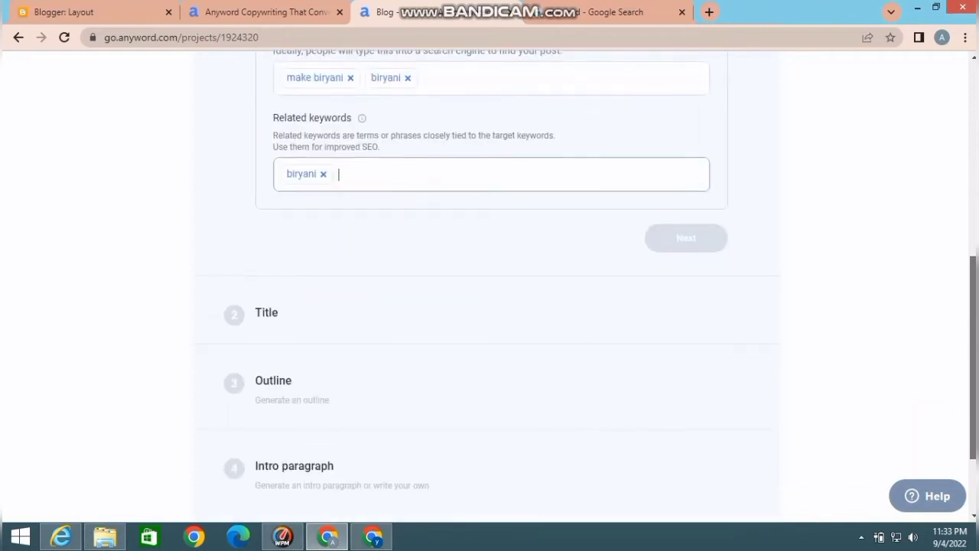
scroll(490, 306, "up", 2)
scroll(489, 306, "up", 2)
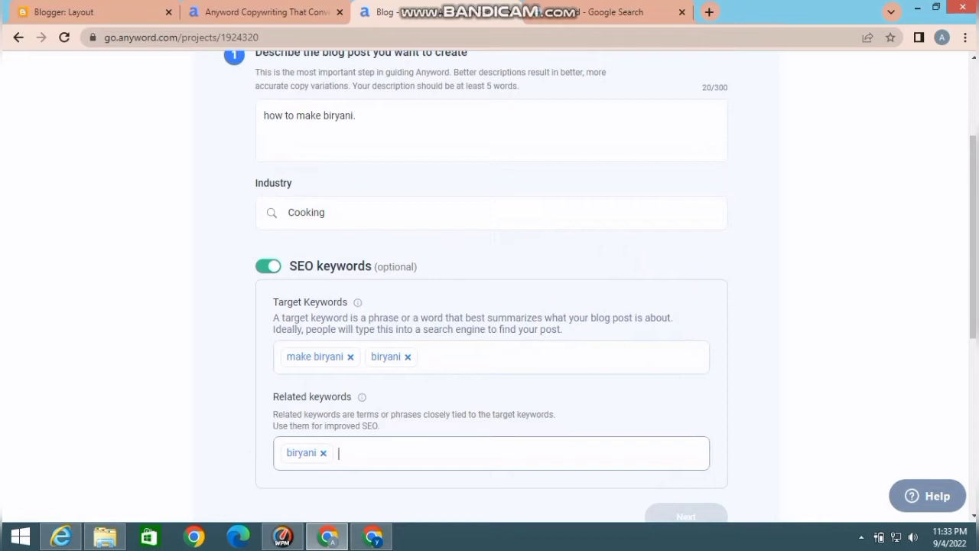
left_click(356, 117)
key("BackSpace")
type("2022")
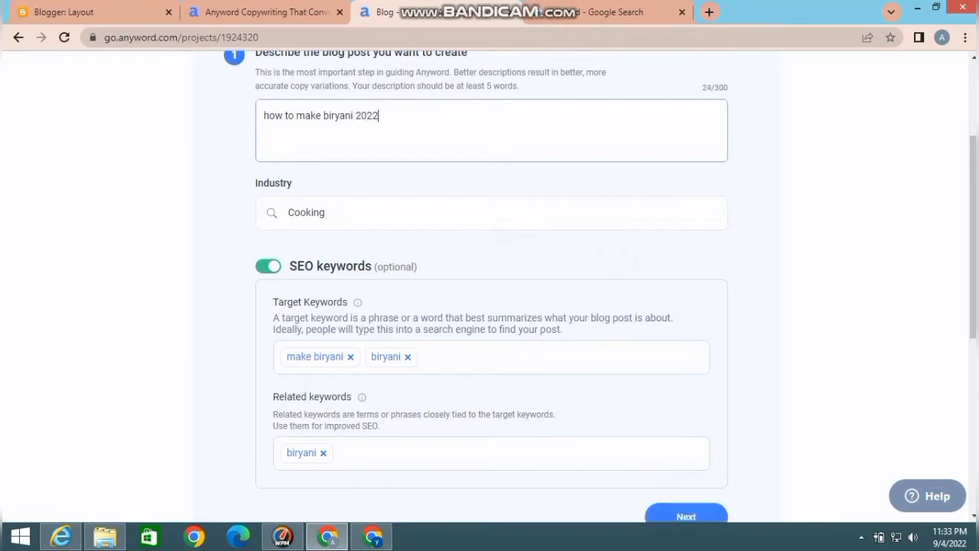
key("BackSpace")
type(".")
Submit the description and keywords to generate title suggestions.
scroll(974, 230, "down", 1)
left_click_drag(973, 278, 973, 295)
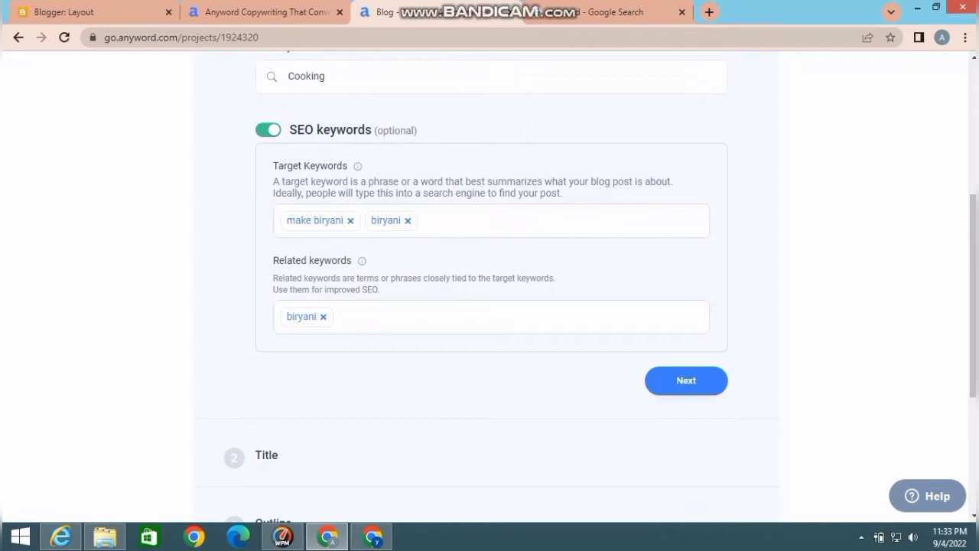
left_click(675, 381)
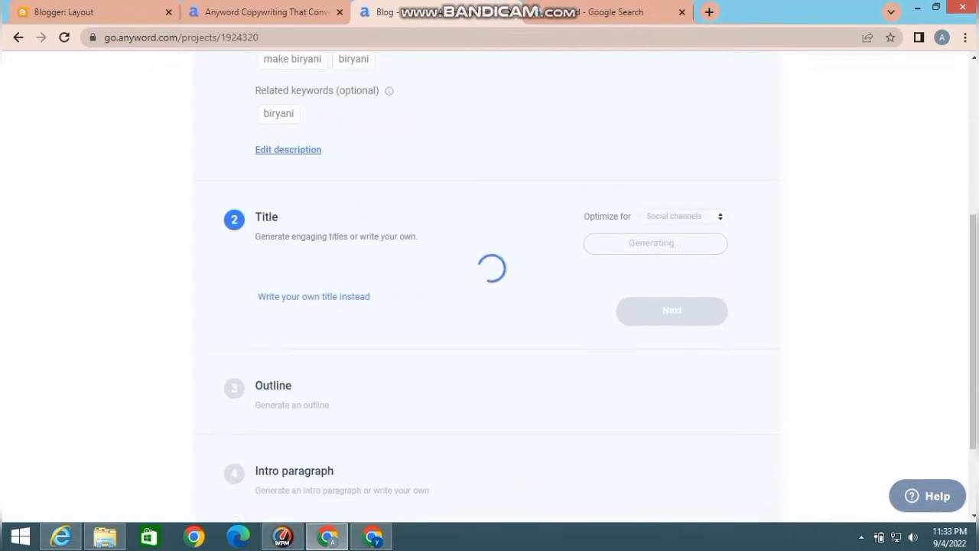
Look through the suggested titles and select "How to Make Biryani in Just 3 Simple Steps!".
scroll(490, 291, "down", 1)
scroll(489, 290, "down", 1)
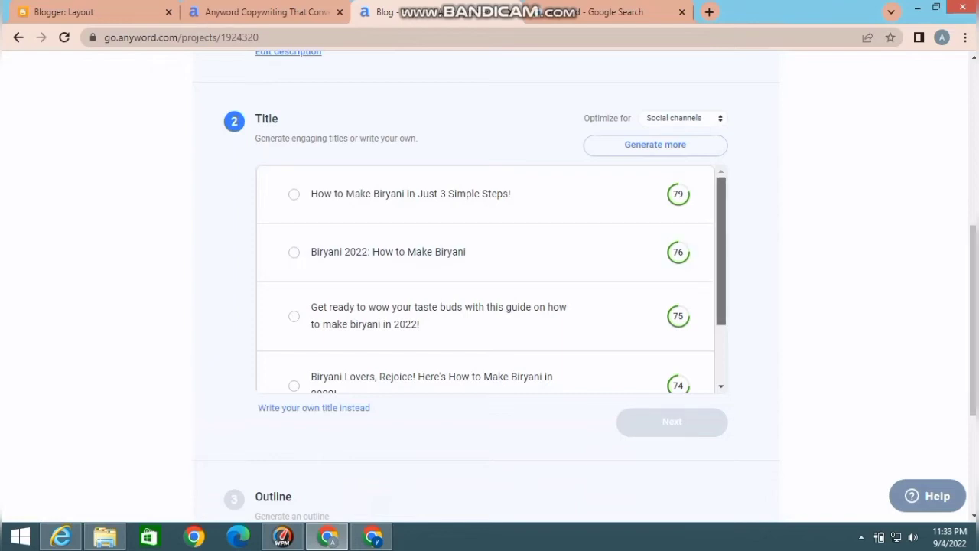
scroll(490, 275, "down", 1)
scroll(490, 278, "up", 2)
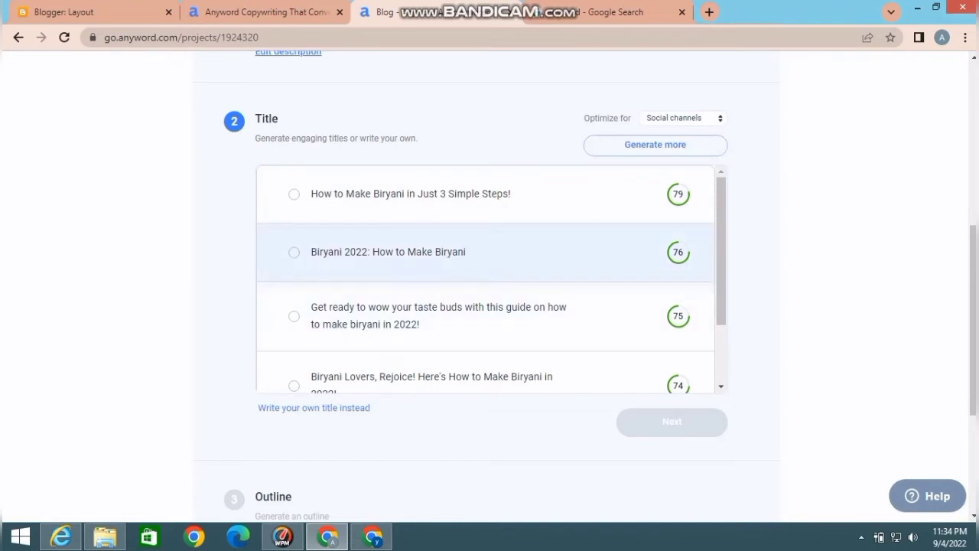
scroll(490, 280, "down", 2)
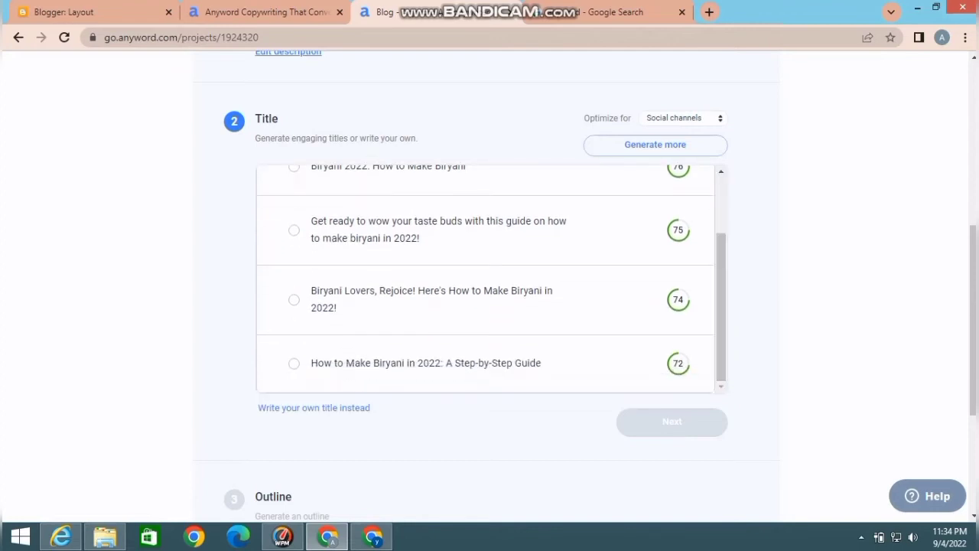
left_click_drag(536, 384, 528, 274)
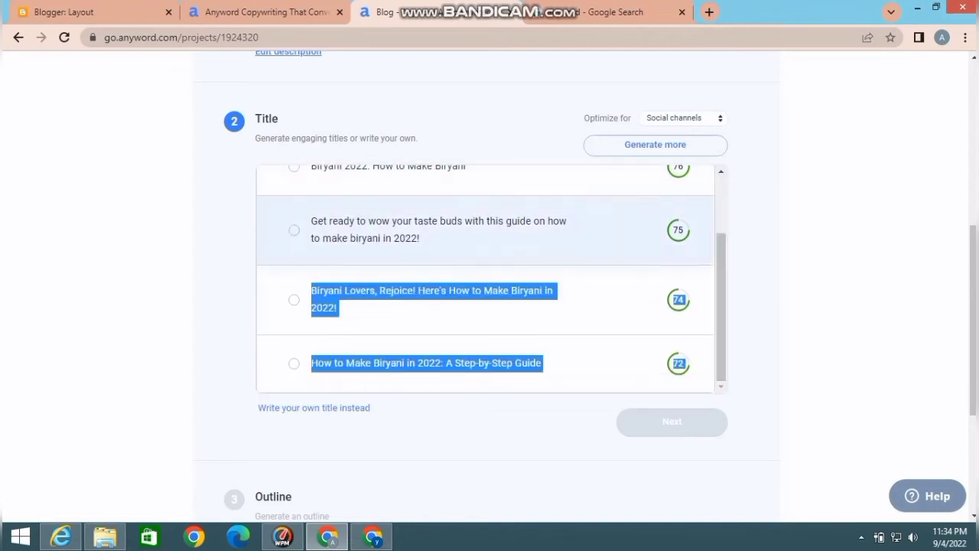
scroll(527, 237, "up", 1)
scroll(492, 279, "up", 1)
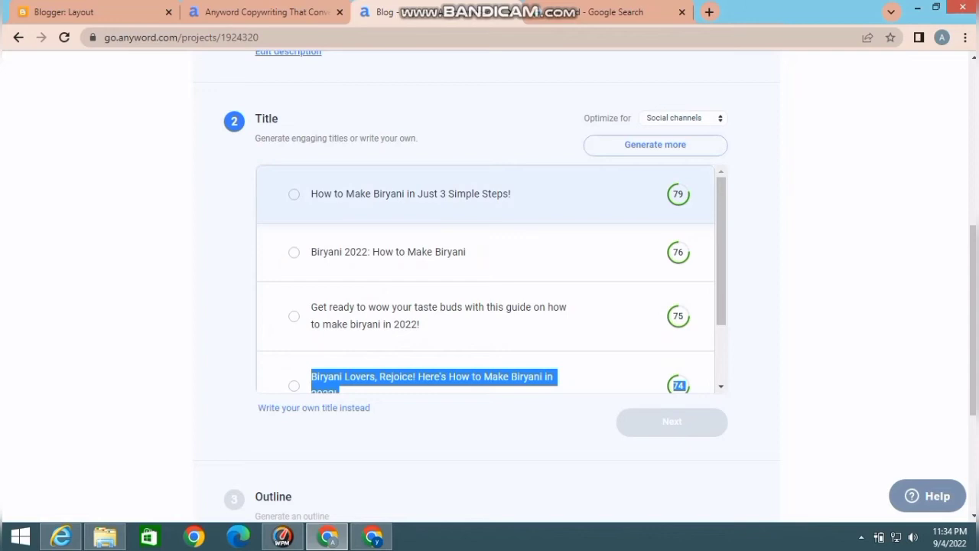
left_click(294, 193)
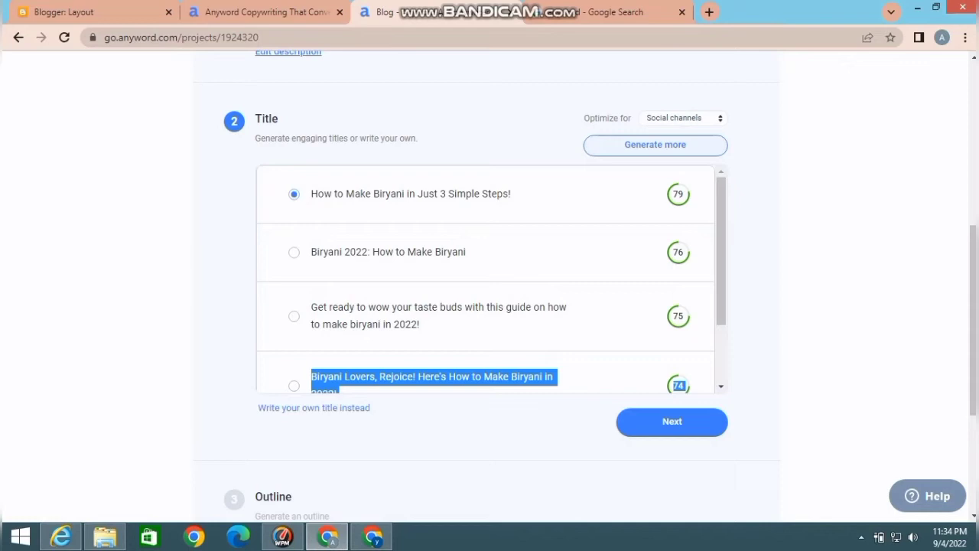
Generate more title suggestions and choose "Biryani 2022: How to Make Biryani" as the blog title.
left_click(647, 145)
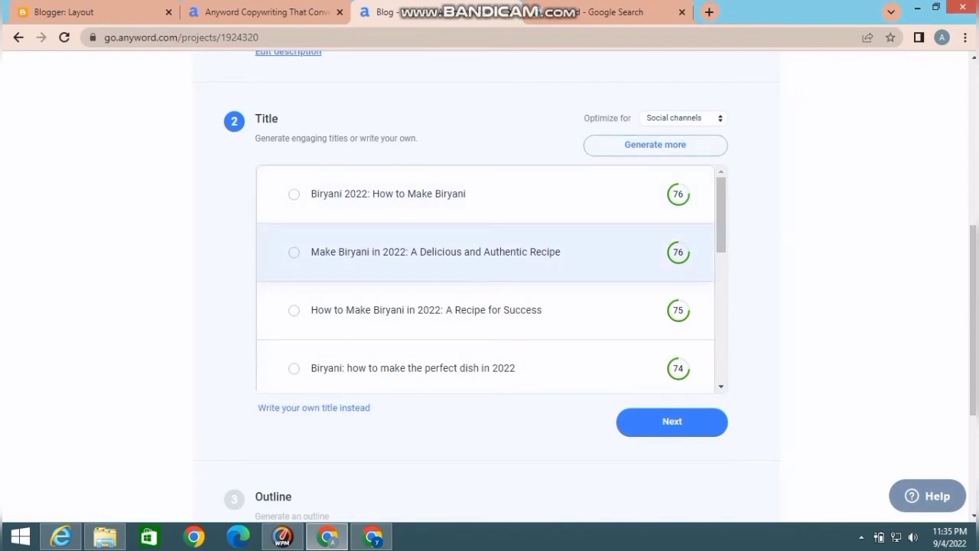
left_click(294, 194)
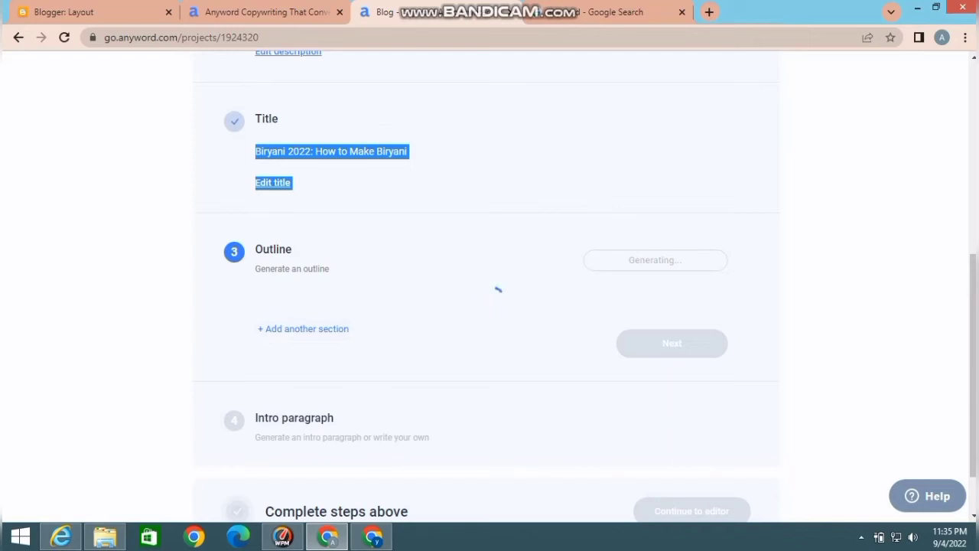
Review all sections of the generated blog outline.
scroll(489, 306, "down", 1)
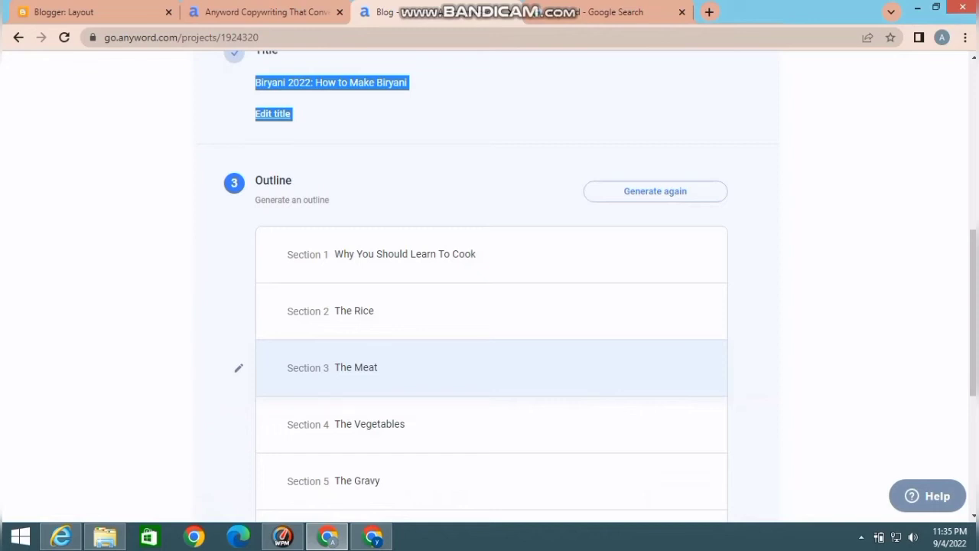
left_click_drag(973, 295, 973, 349)
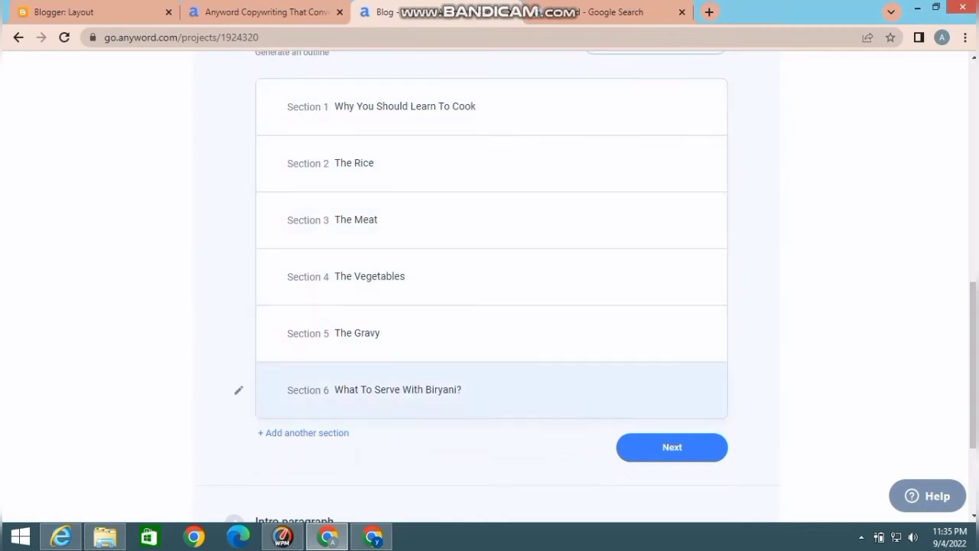
left_click_drag(973, 368, 973, 307)
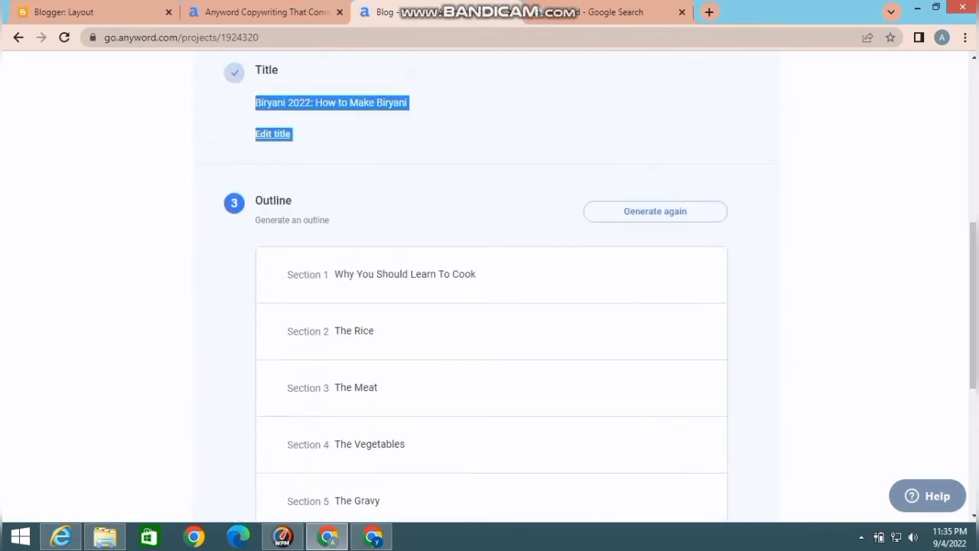
Regenerate the blog outline and accept the version with Ingredients, Buy Quality, Recipes, Tips and Misc. sections.
left_click(636, 212)
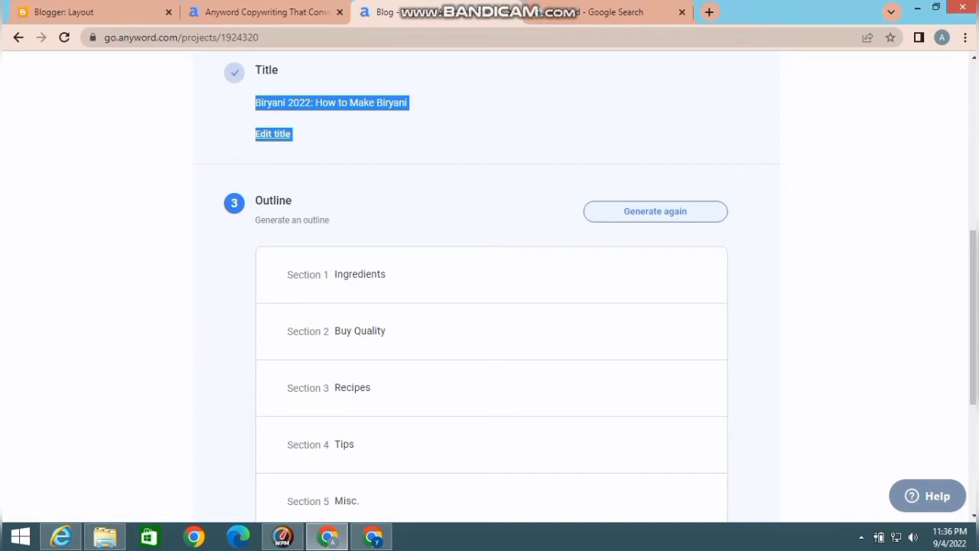
key("alt+Tab")
key("alt+Tab")
scroll(490, 230, "down", 4)
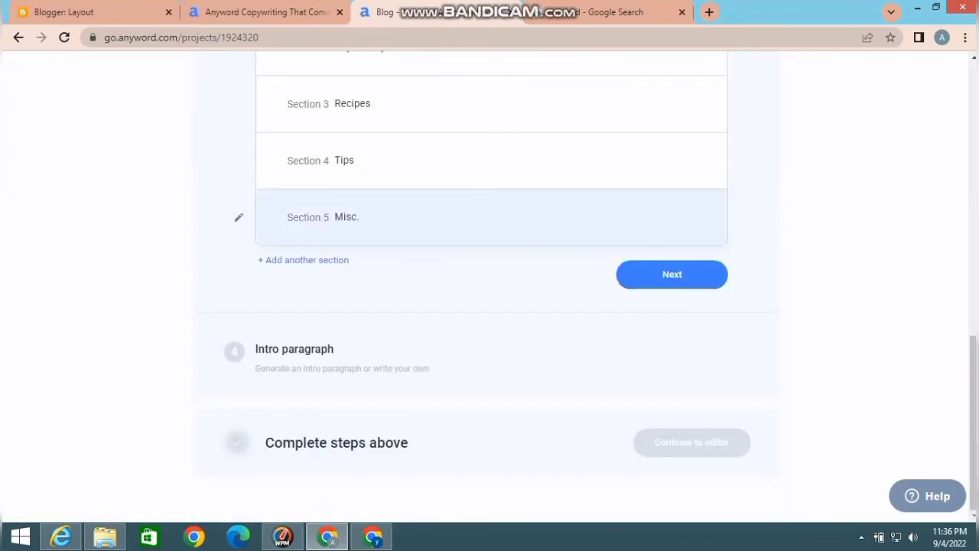
left_click(693, 272)
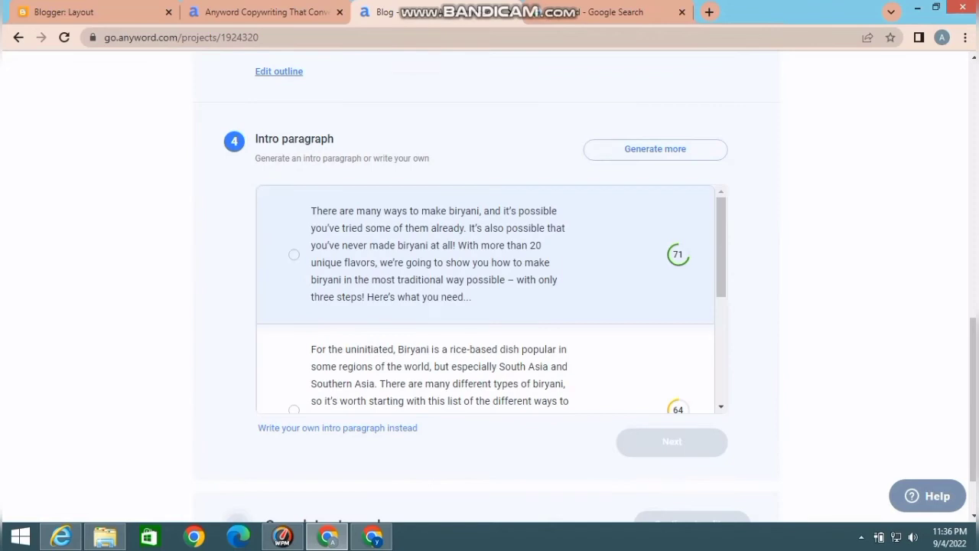
Choose the intro paragraph beginning "There are many ways to make biryani" and continue to the editor, dismissing the Project Brief tip.
left_click(294, 255)
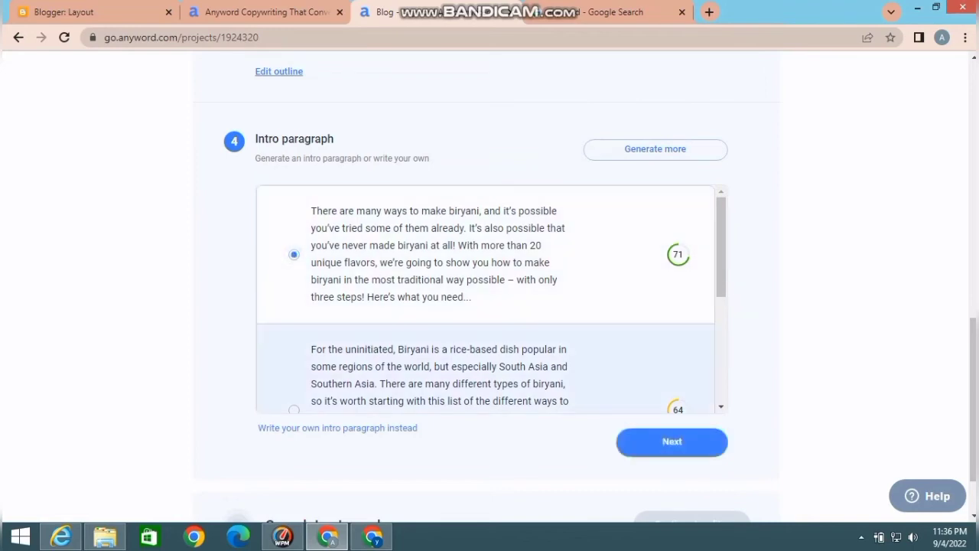
left_click(672, 442)
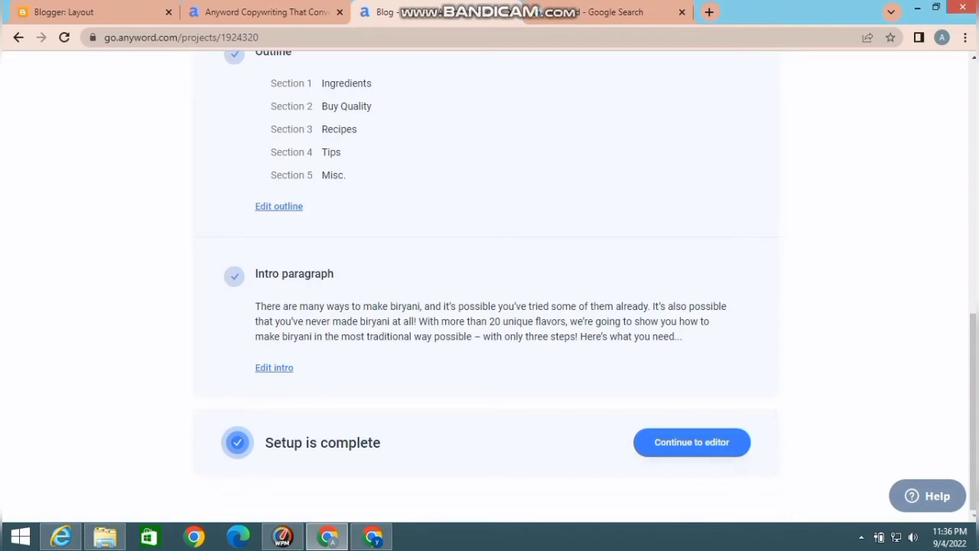
left_click(692, 442)
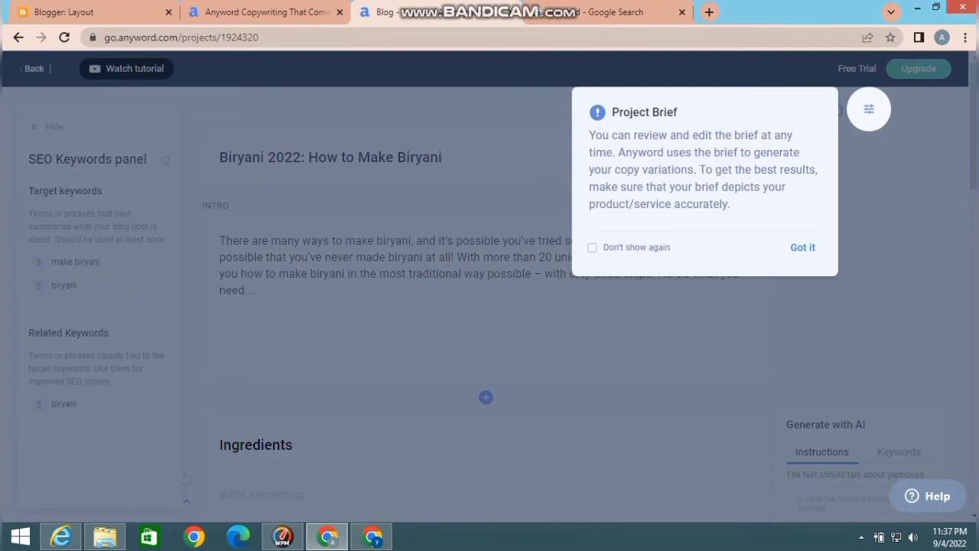
left_click(803, 247)
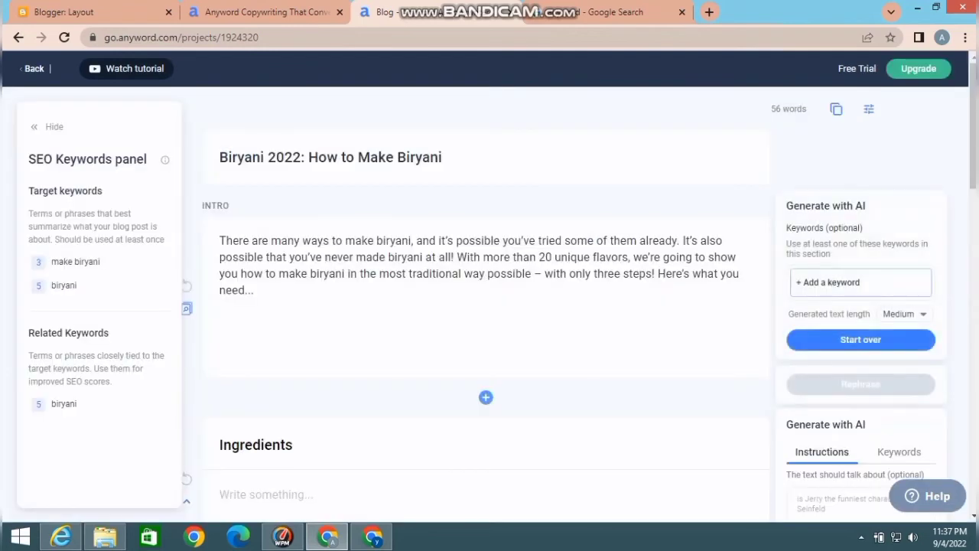
Generate AI text for the Ingredients section with the text length set to Medium.
scroll(490, 285, "down", 5)
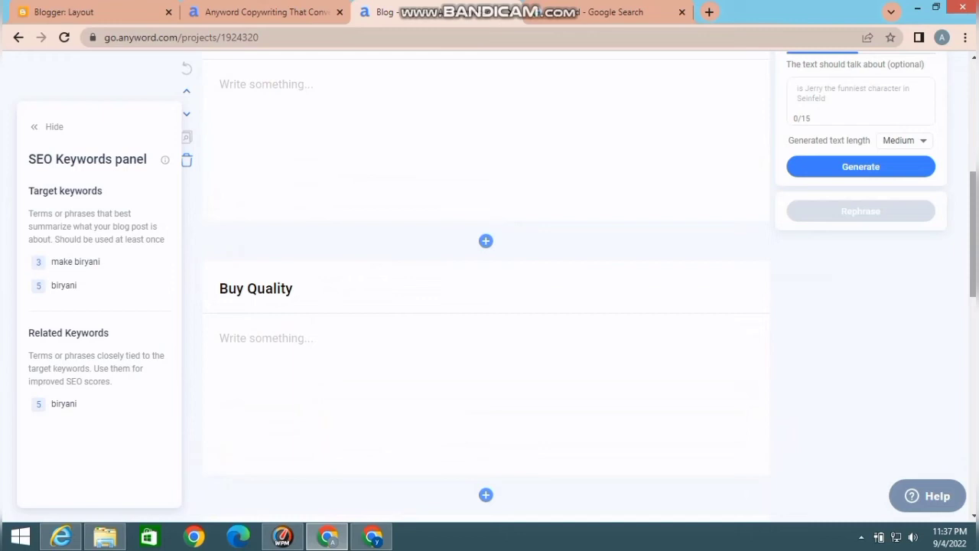
scroll(489, 286, "up", 3)
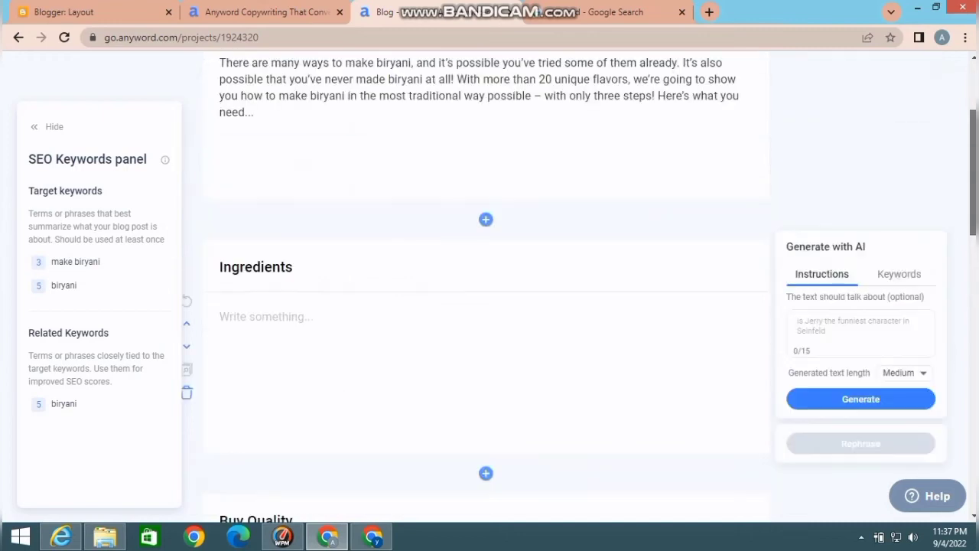
scroll(489, 285, "down", 8)
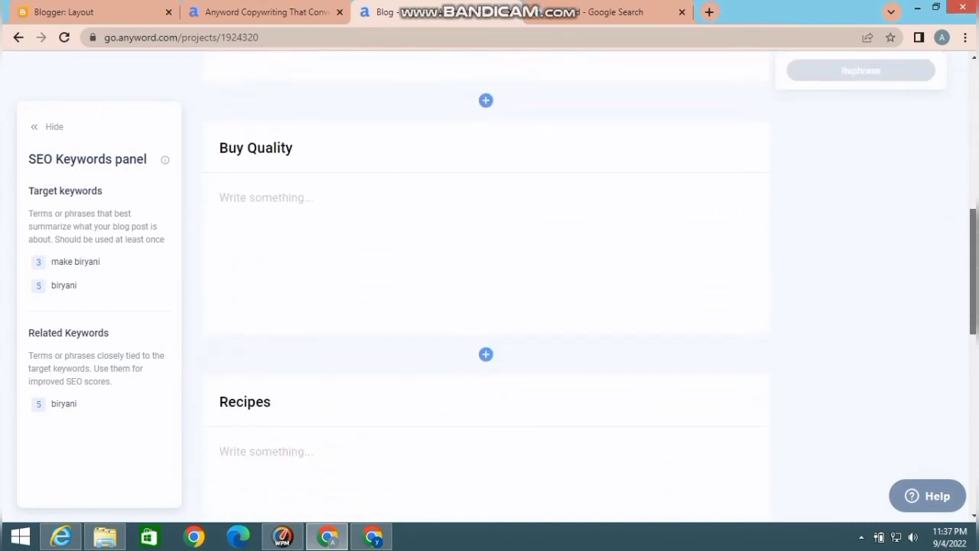
scroll(489, 286, "down", 6)
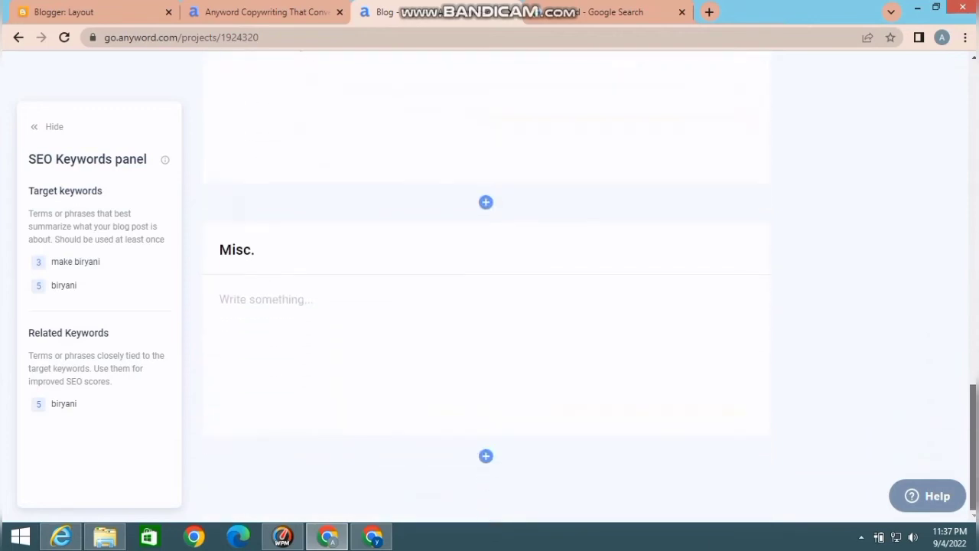
scroll(490, 285, "up", 16)
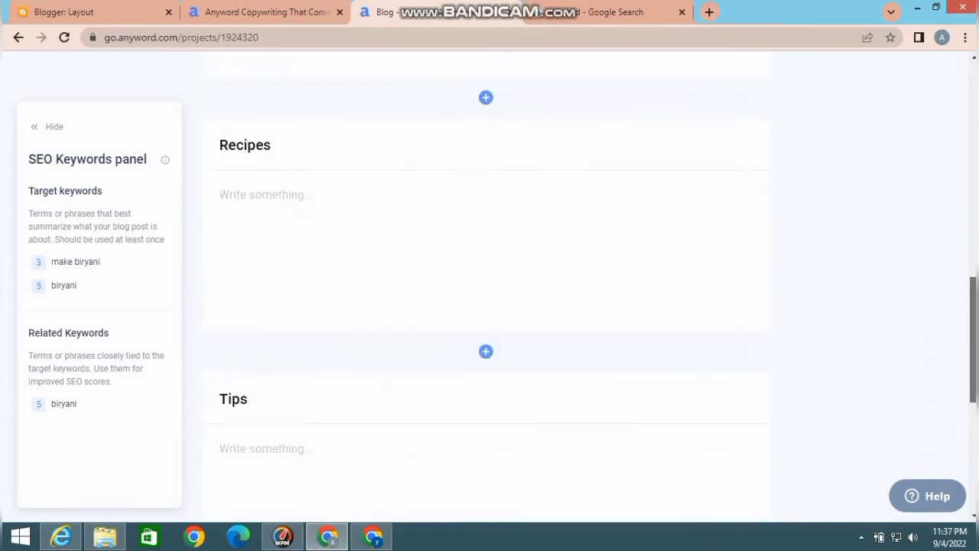
scroll(489, 286, "down", 1)
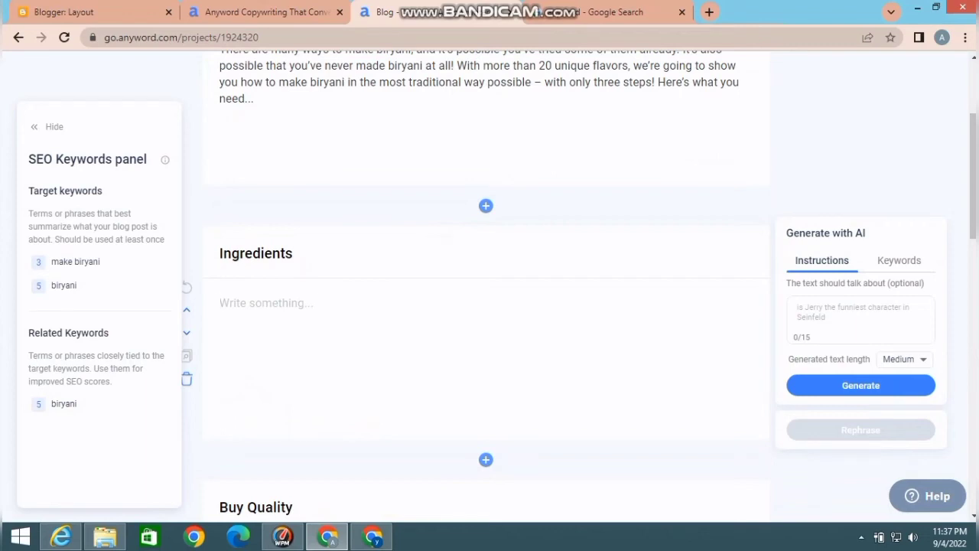
left_click(905, 359)
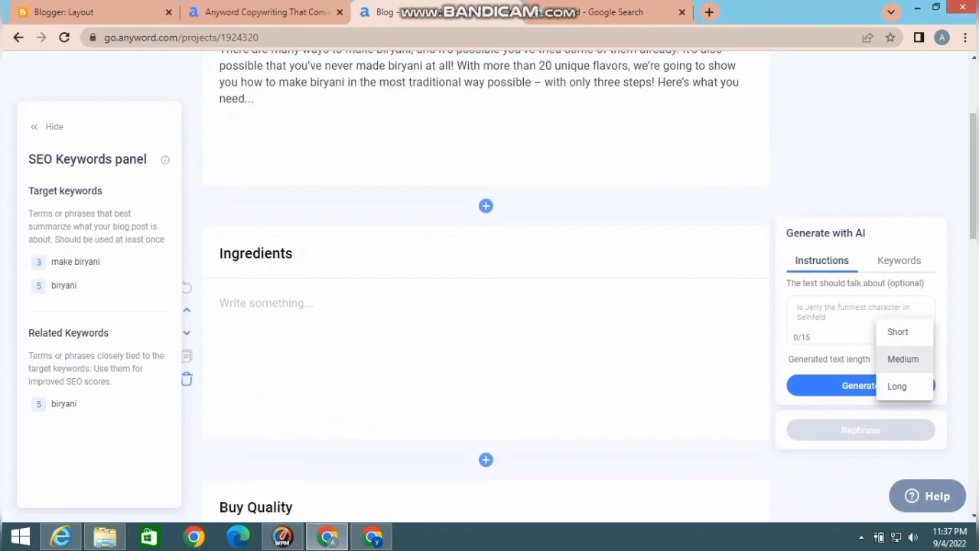
left_click(903, 358)
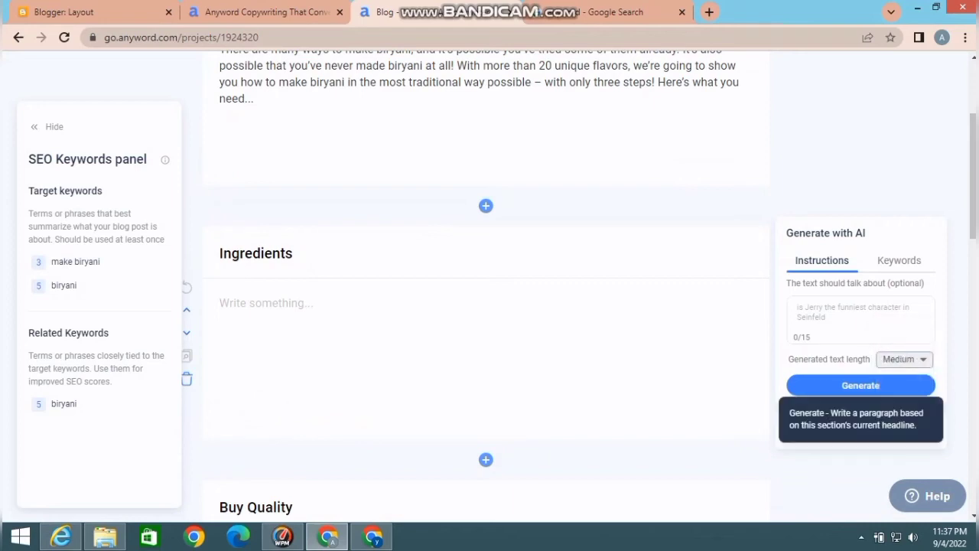
left_click(861, 385)
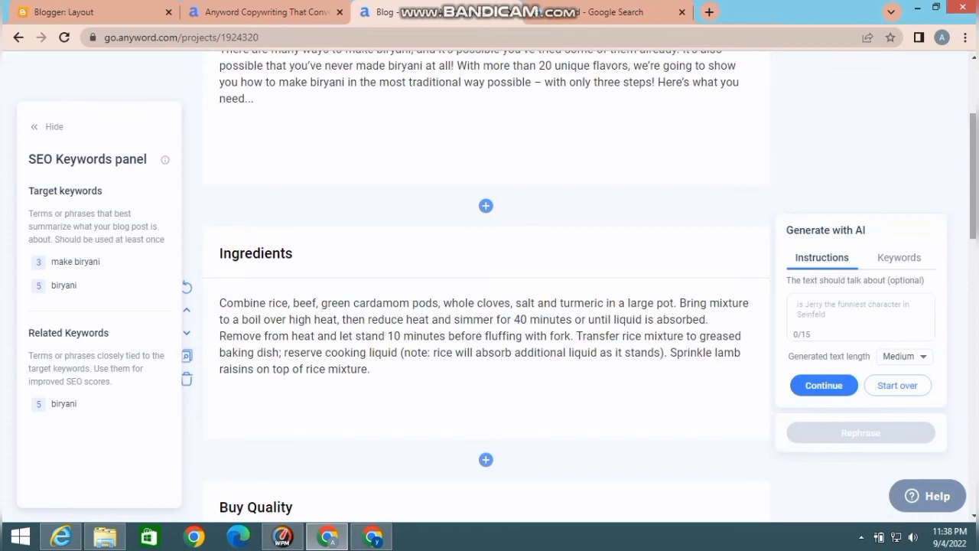
scroll(486, 291, "down", 1)
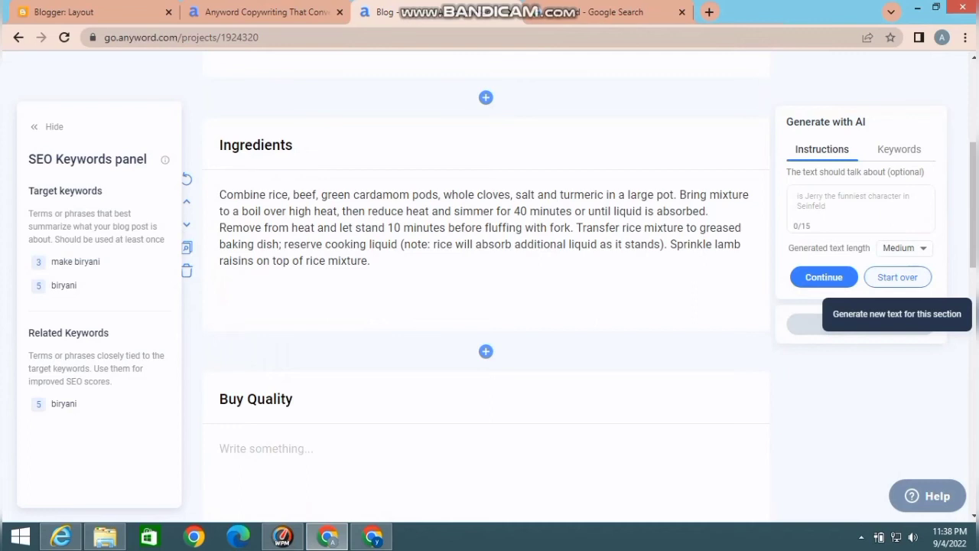
mouse_move(371, 261)
left_mouse_down()
mouse_move(220, 243)
mouse_move(220, 211)
mouse_move(245, 195)
mouse_move(372, 261)
left_mouse_up()
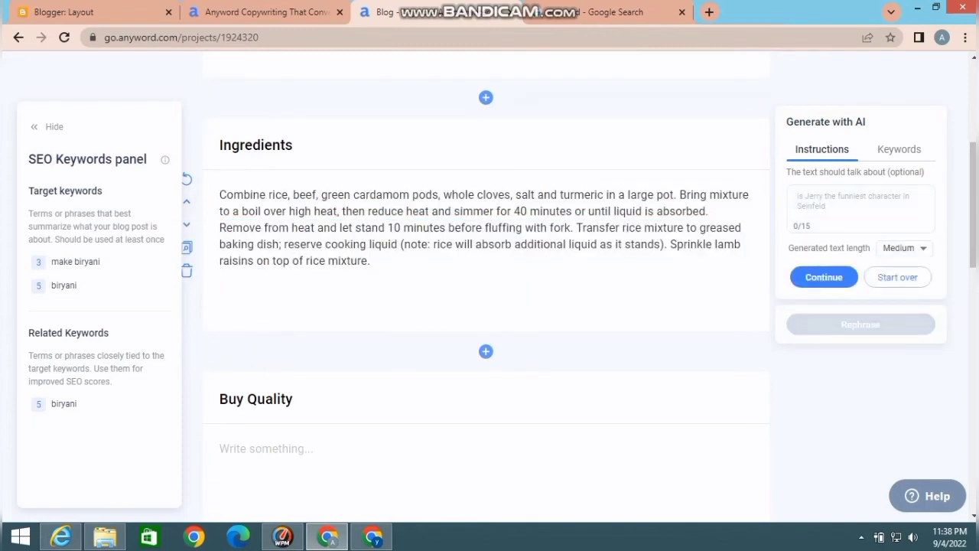
Generate Medium-length AI text for the Buy Quality section.
scroll(486, 291, "down", 2)
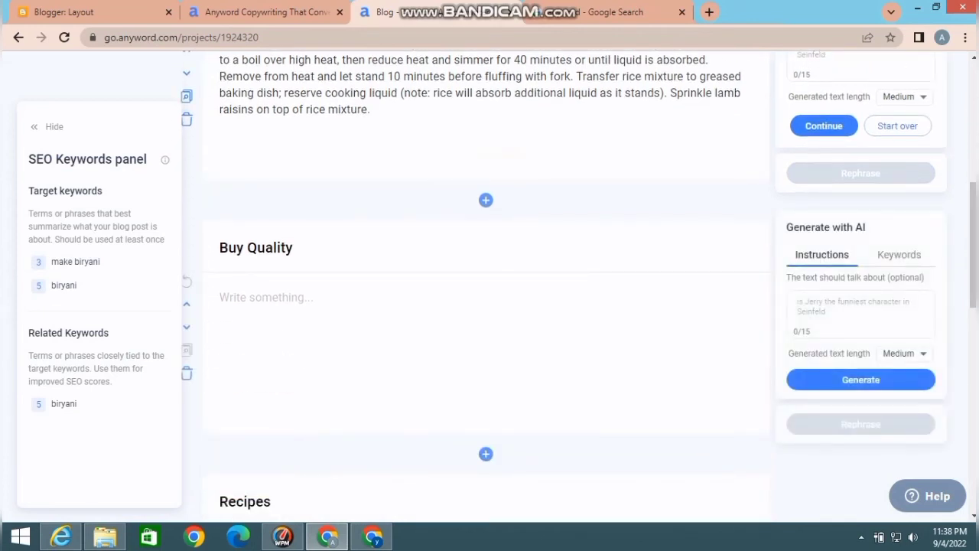
left_click(905, 352)
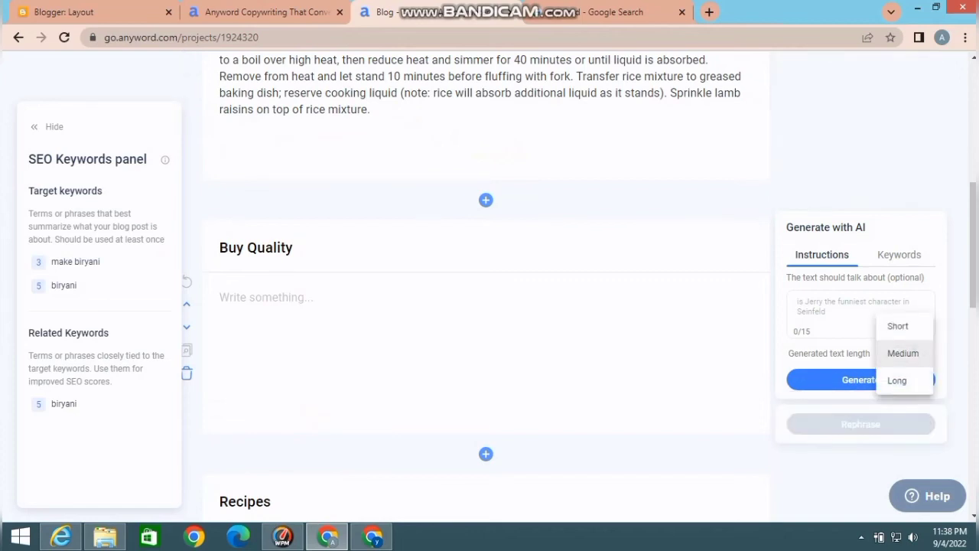
left_click(905, 353)
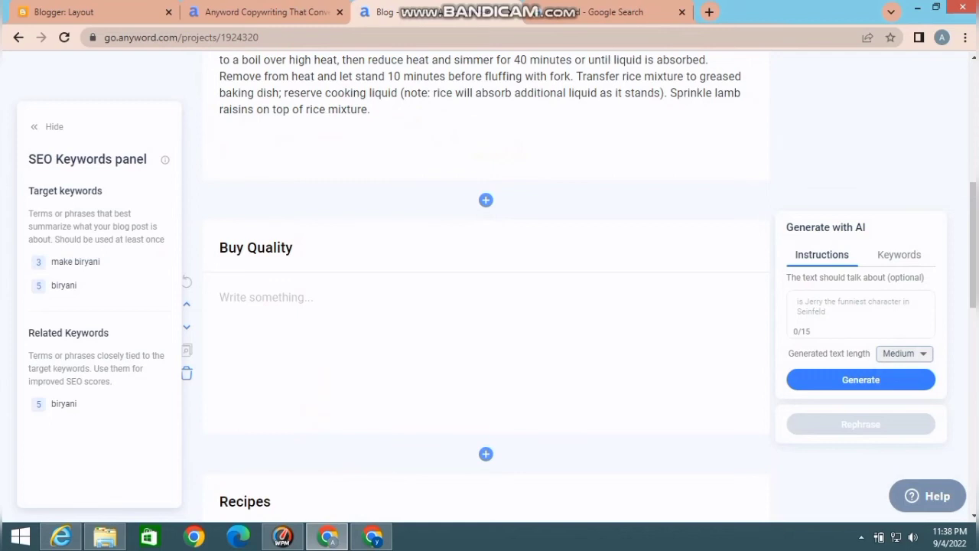
left_click(861, 379)
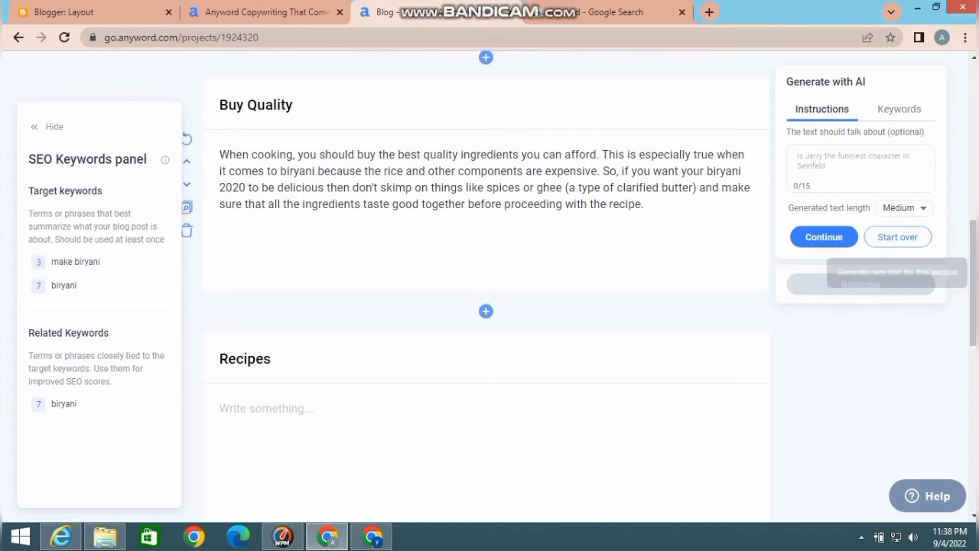
Generate AI text for the empty Recipes section.
left_click_drag(973, 275, 973, 312)
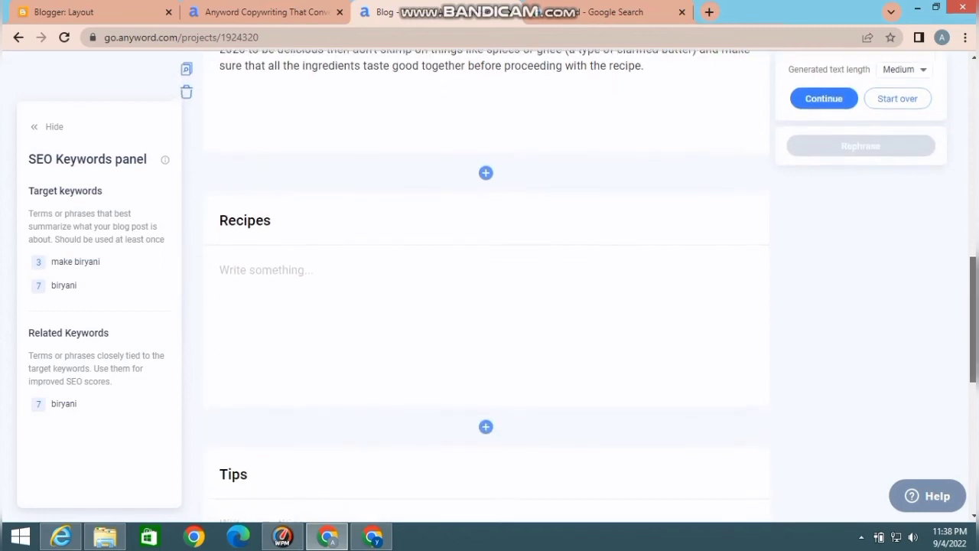
left_click(267, 268)
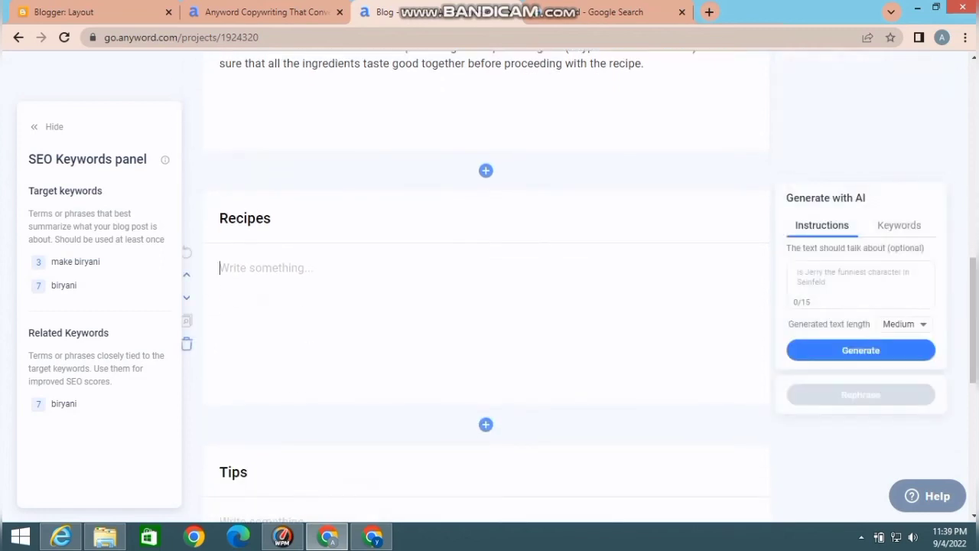
left_click(860, 350)
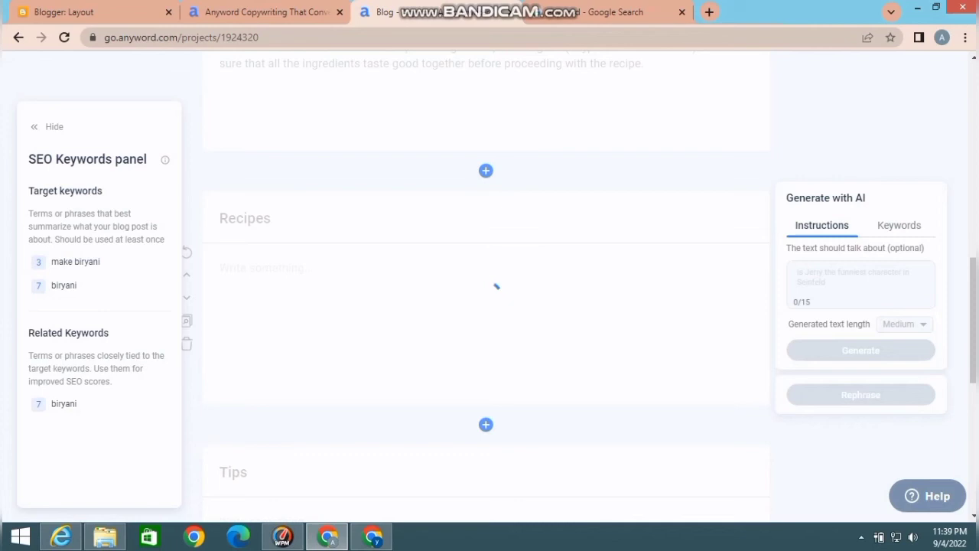
Generate AI text for the Tips section of the blog post.
scroll(486, 290, "down", 1)
scroll(486, 291, "down", 1)
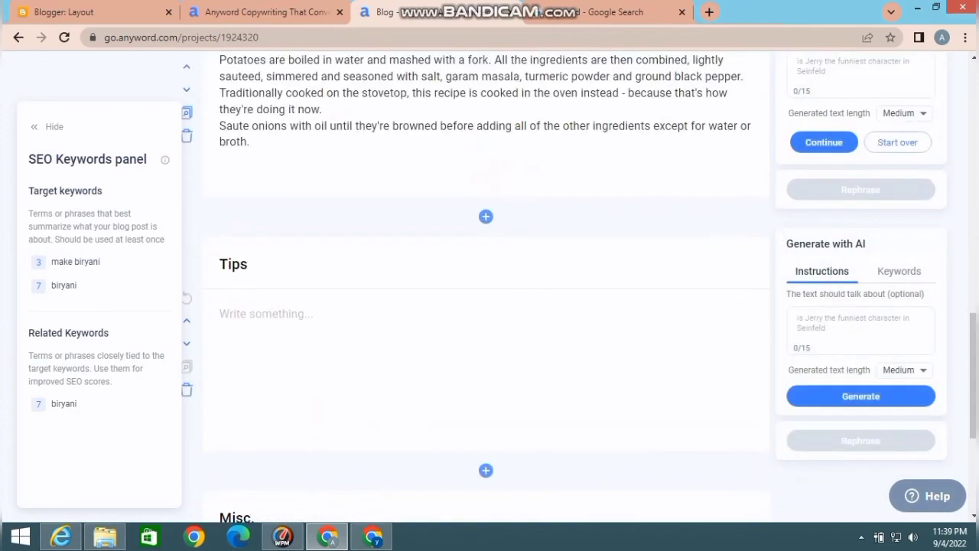
left_click(861, 396)
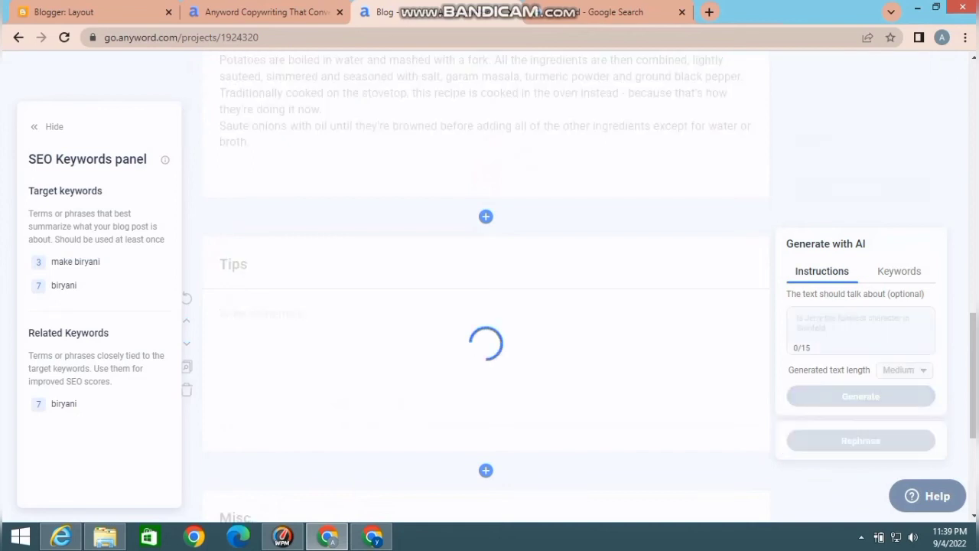
Check the generated Tips text and generate AI text for the Misc. section.
scroll(486, 291, "down", 3)
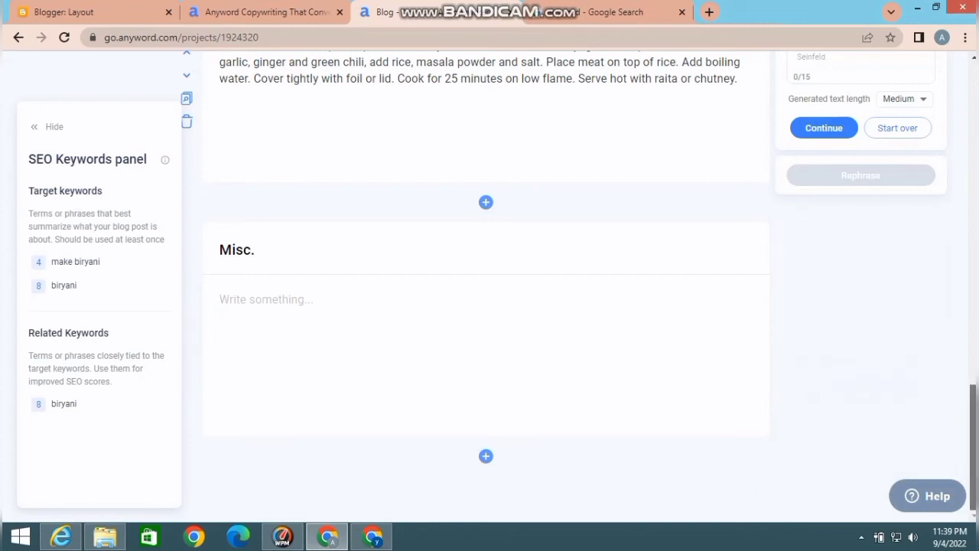
scroll(857, 428, "up", 4)
scroll(490, 287, "down", 4)
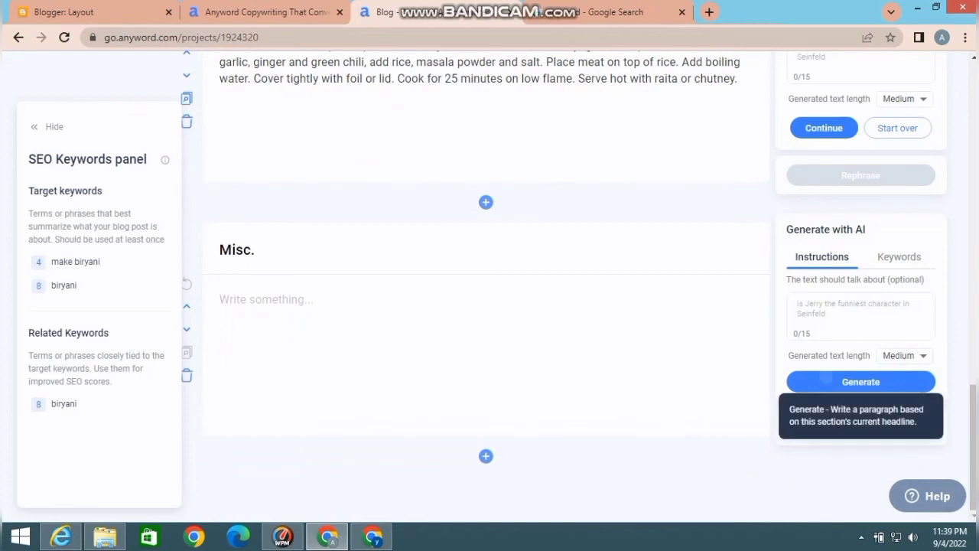
left_click(860, 382)
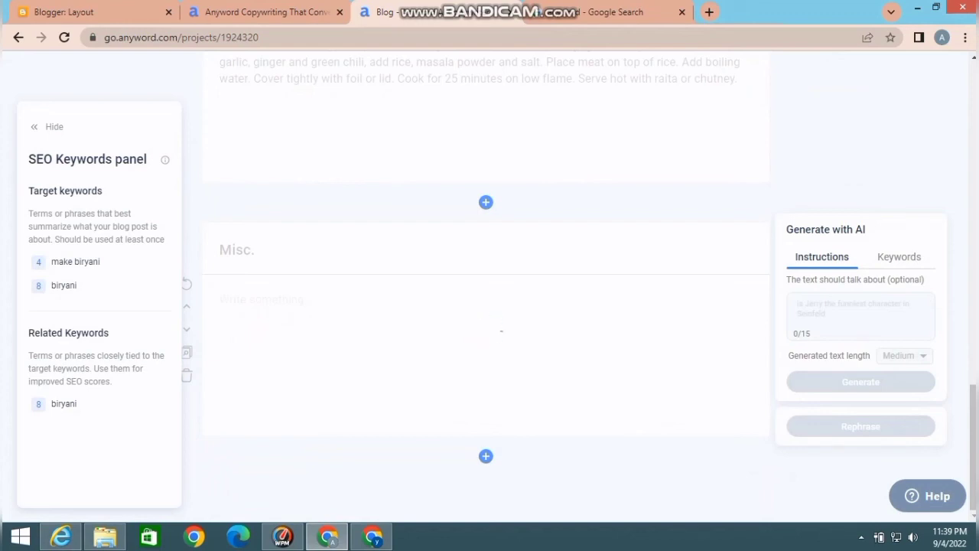
Review the complete blog post from the title and intro through to the Misc. section.
scroll(489, 288, "up", 15)
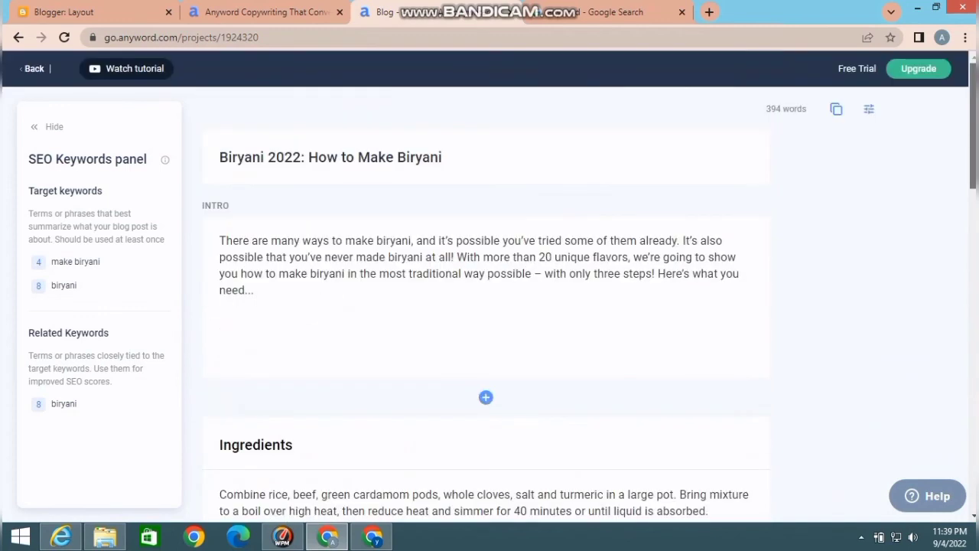
scroll(490, 289, "down", 15)
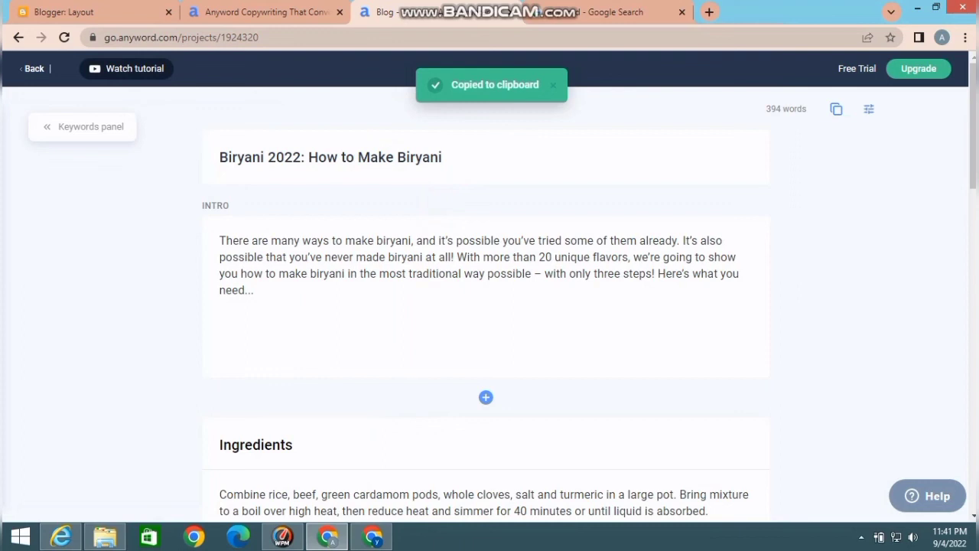
left_click(486, 296)
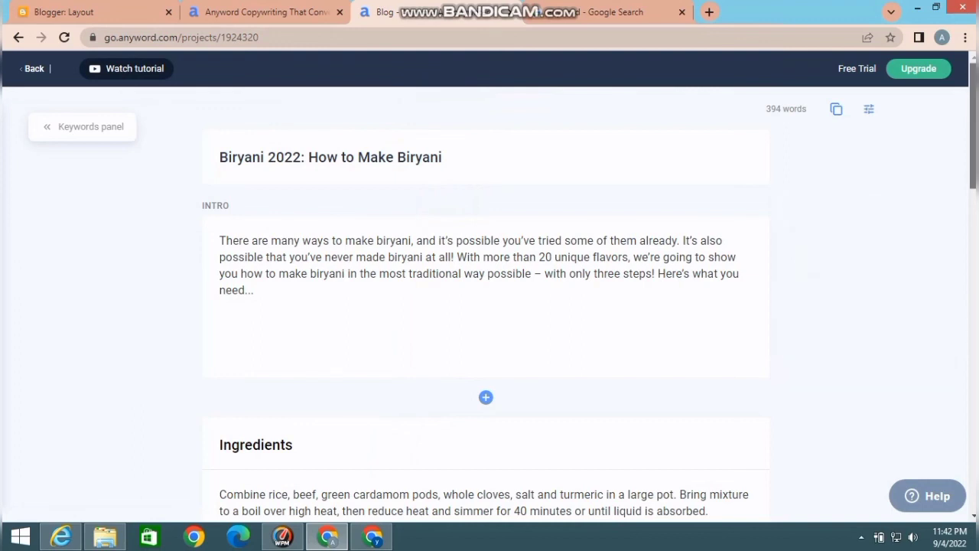
scroll(489, 280, "down", 2)
scroll(490, 280, "down", 7)
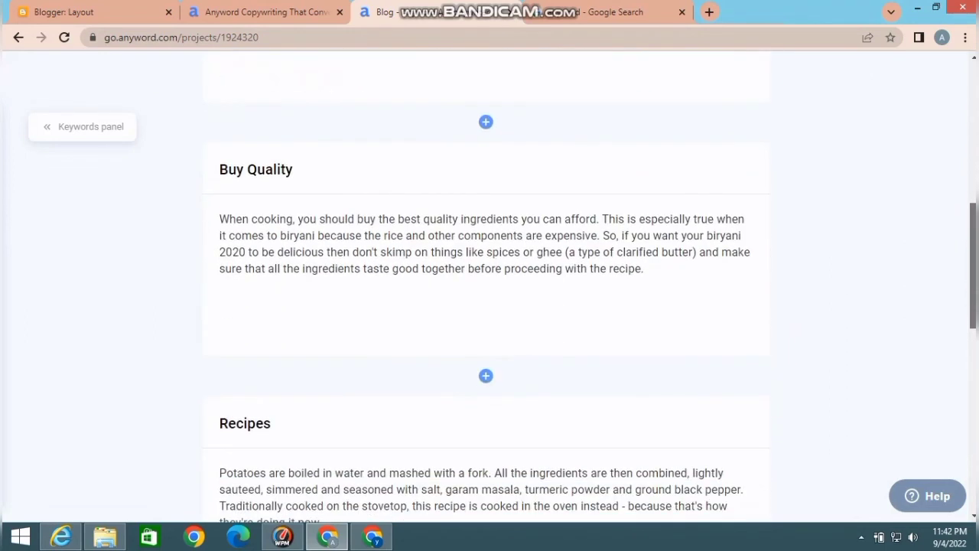
scroll(490, 280, "down", 6)
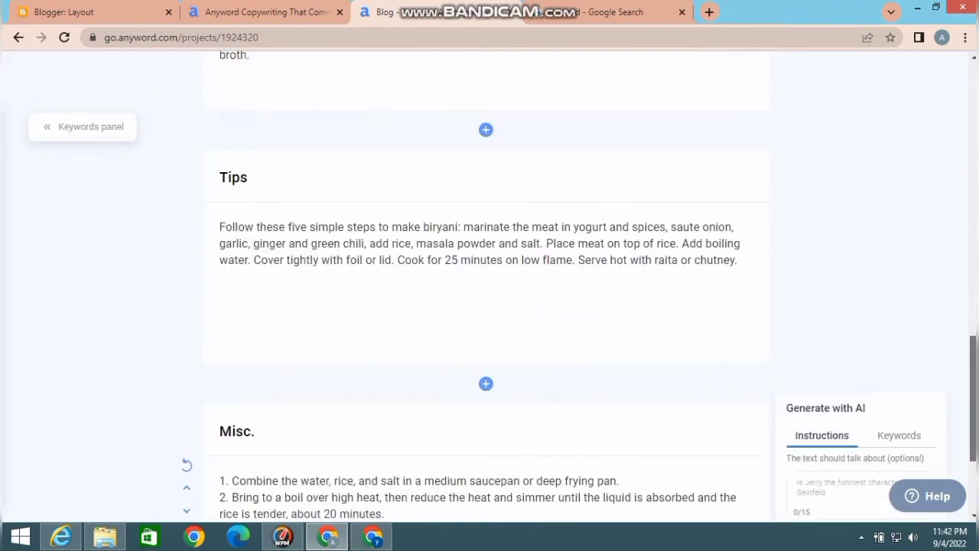
Copy the complete biryani blog post to the clipboard.
scroll(490, 280, "down", 1)
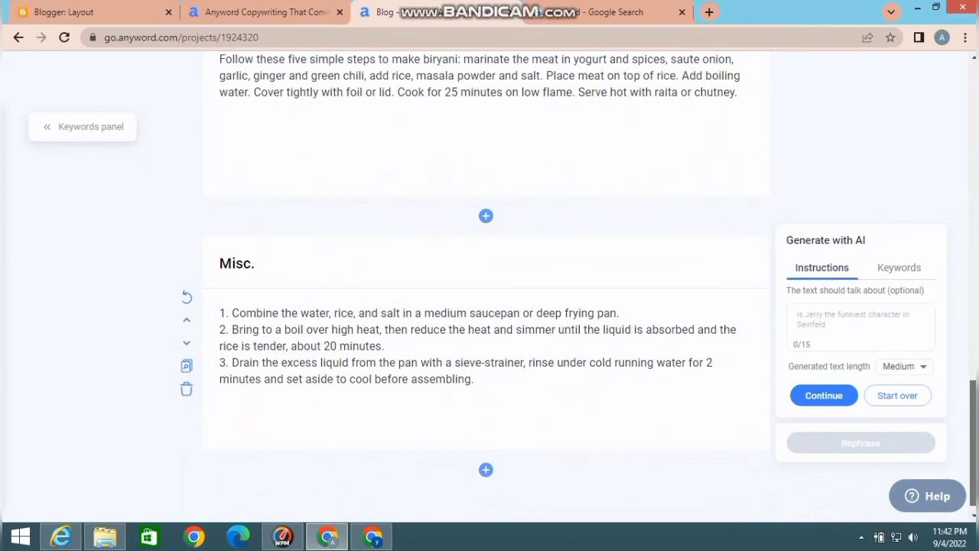
scroll(489, 280, "up", 20)
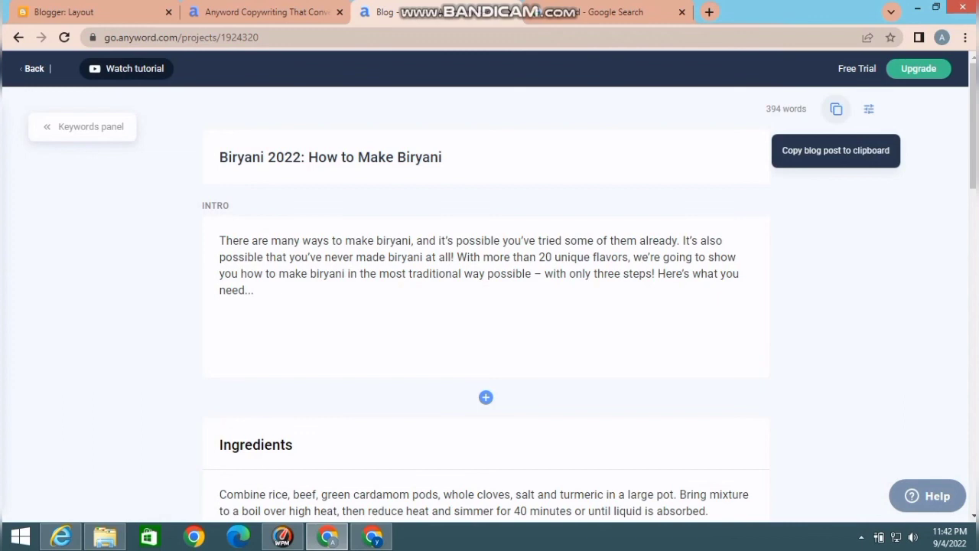
left_click(836, 108)
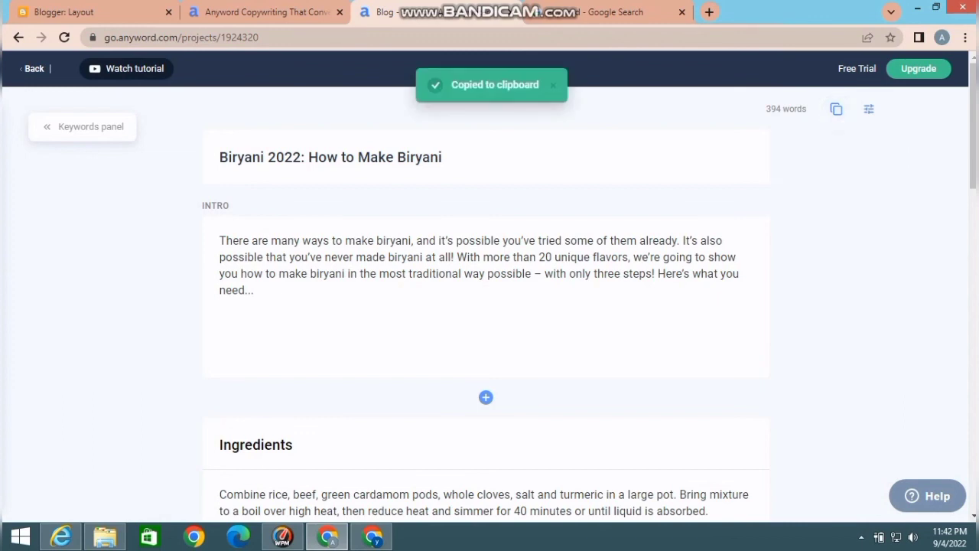
Switch to Blogger, start a new post and paste the copied biryani article into its body.
left_click(76, 11)
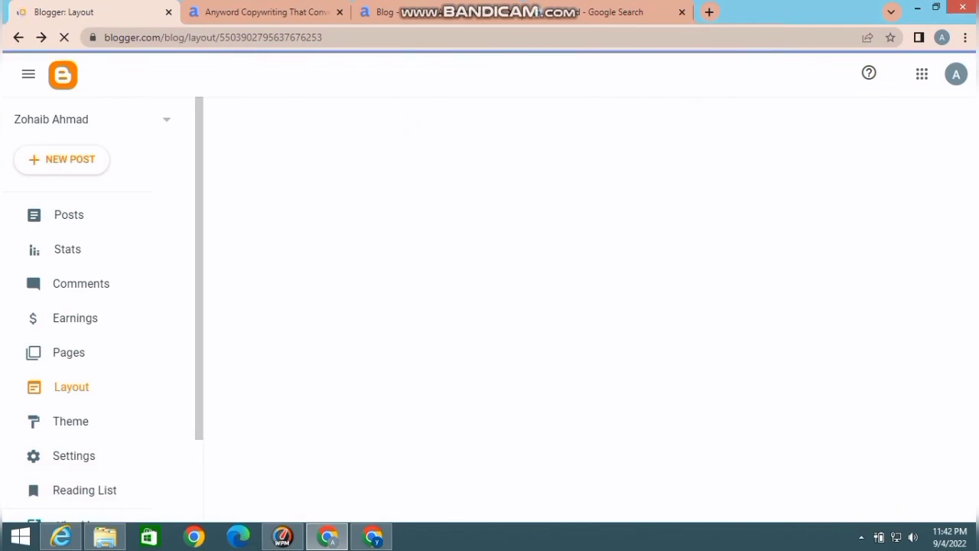
right_click(150, 223)
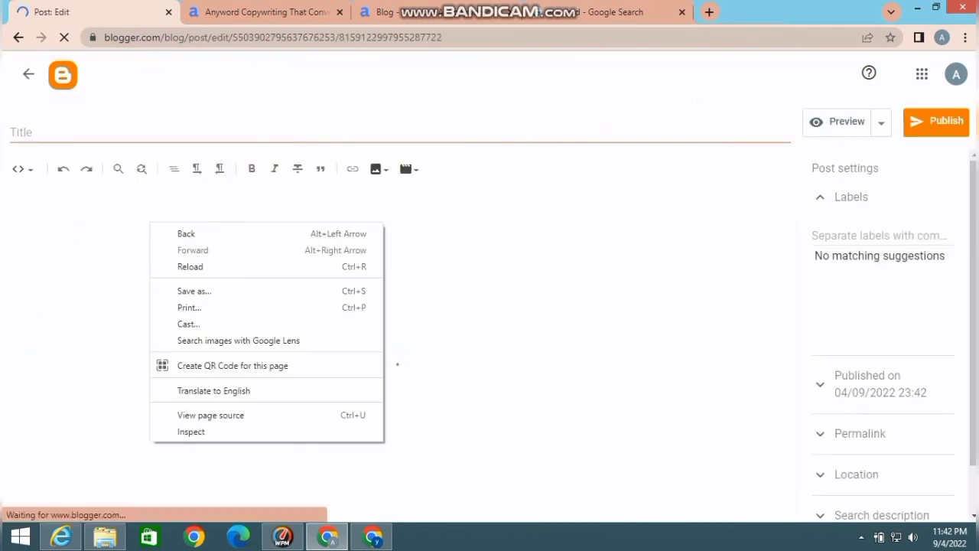
right_click(120, 266)
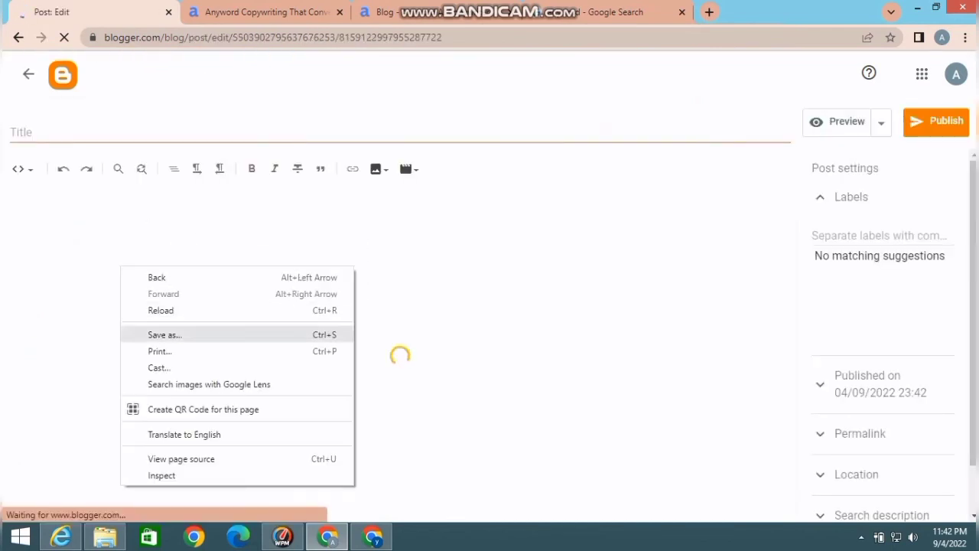
right_click(403, 125)
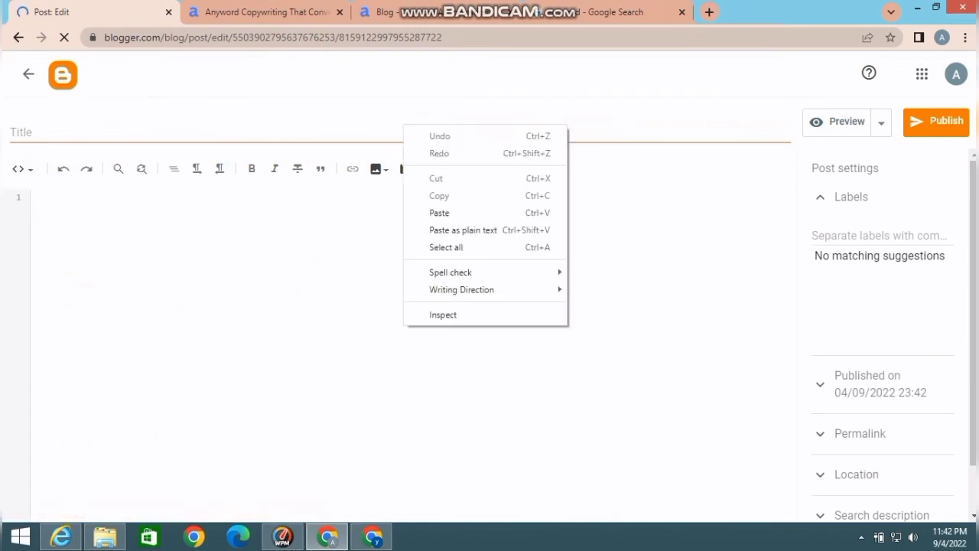
left_click(439, 213)
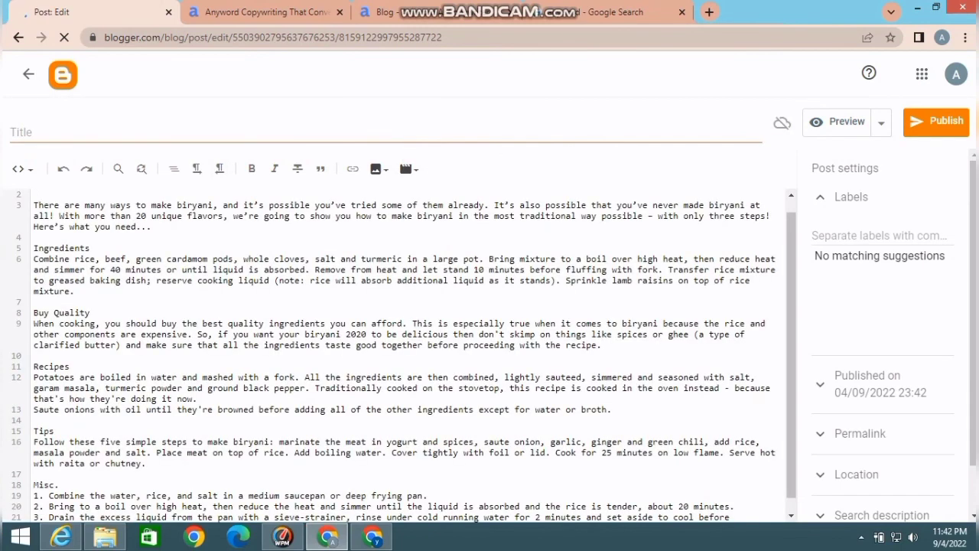
Change the Blogger post editor from HTML to Compose view and check the pasted article.
left_click(22, 170)
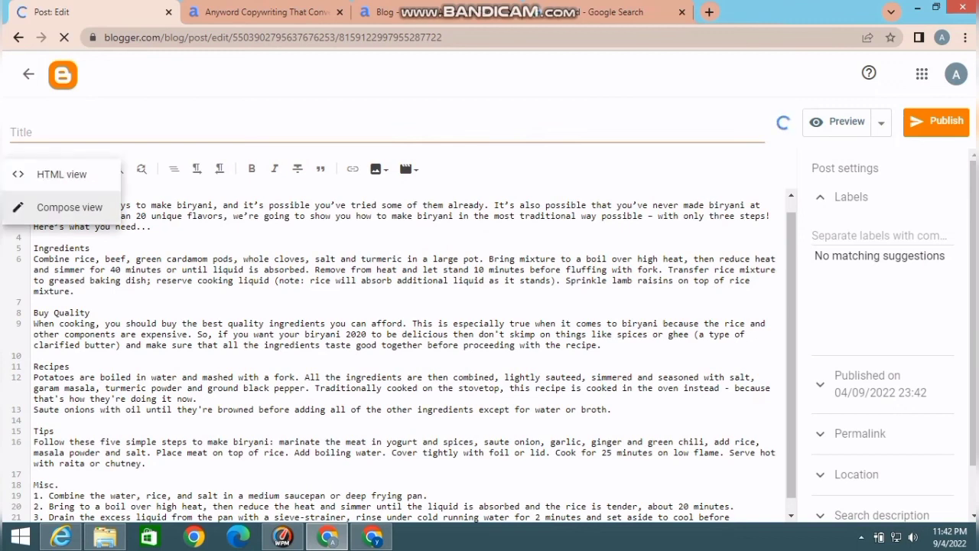
left_click(69, 206)
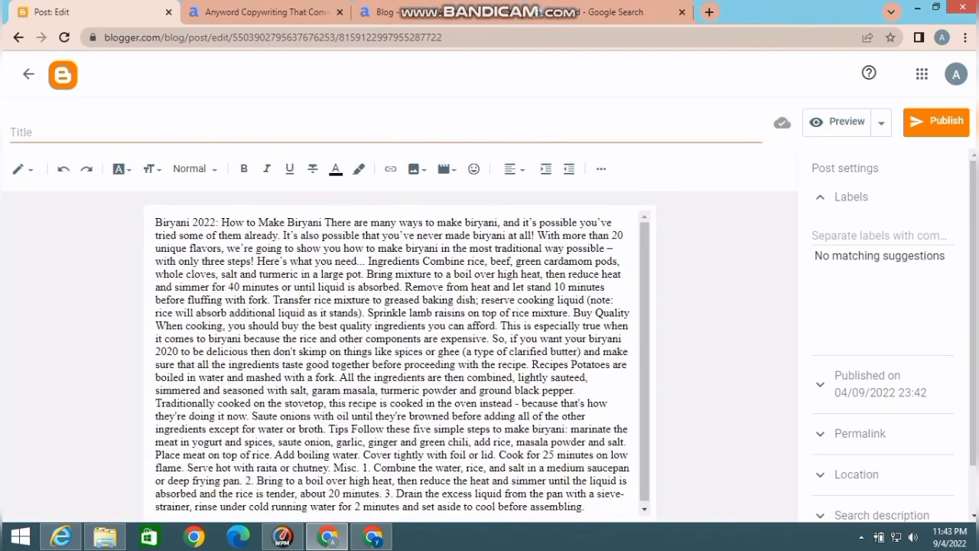
scroll(391, 364, "down", 1)
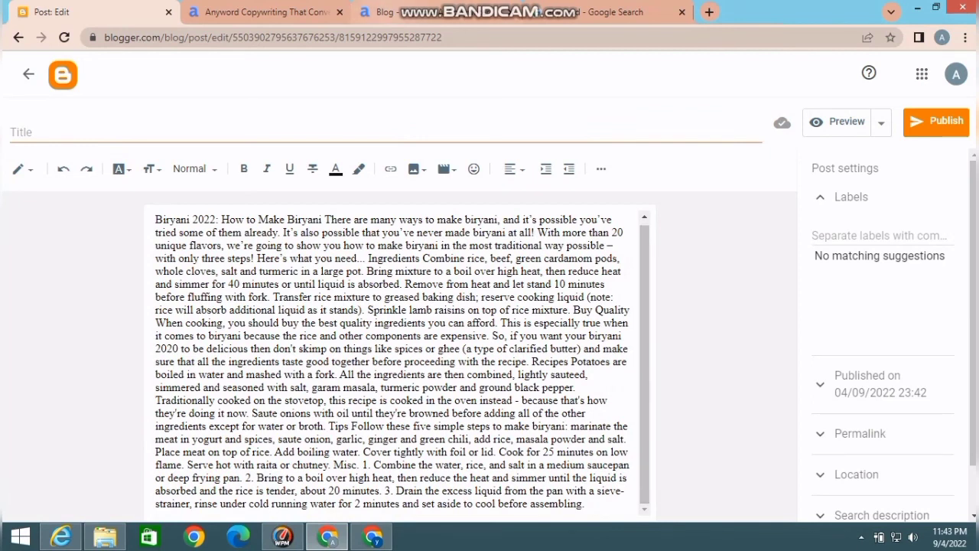
Switch back to the biryani blog post in Anyword.
left_click(389, 12)
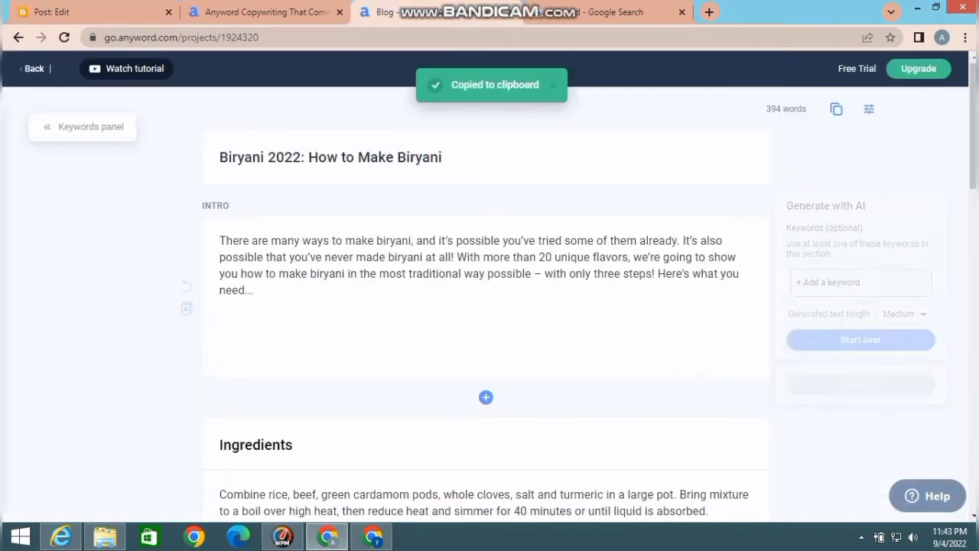